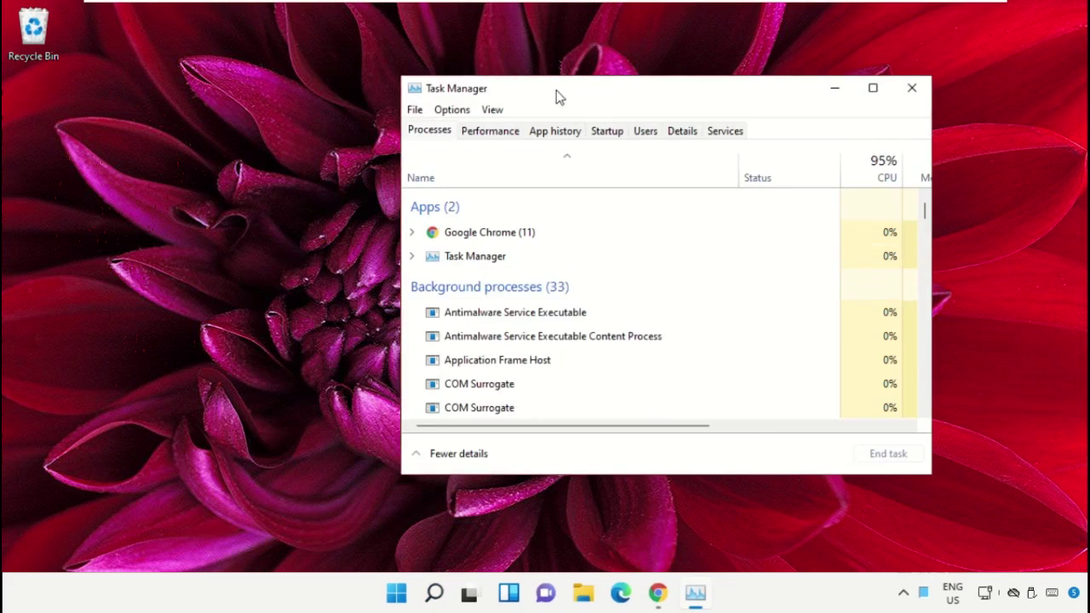
# - Move Task Manager aside, start creating a new task, and place its dialog beside the Task Manager window
pyautogui.moveTo(556, 90); pyautogui.dragTo(248, 172)
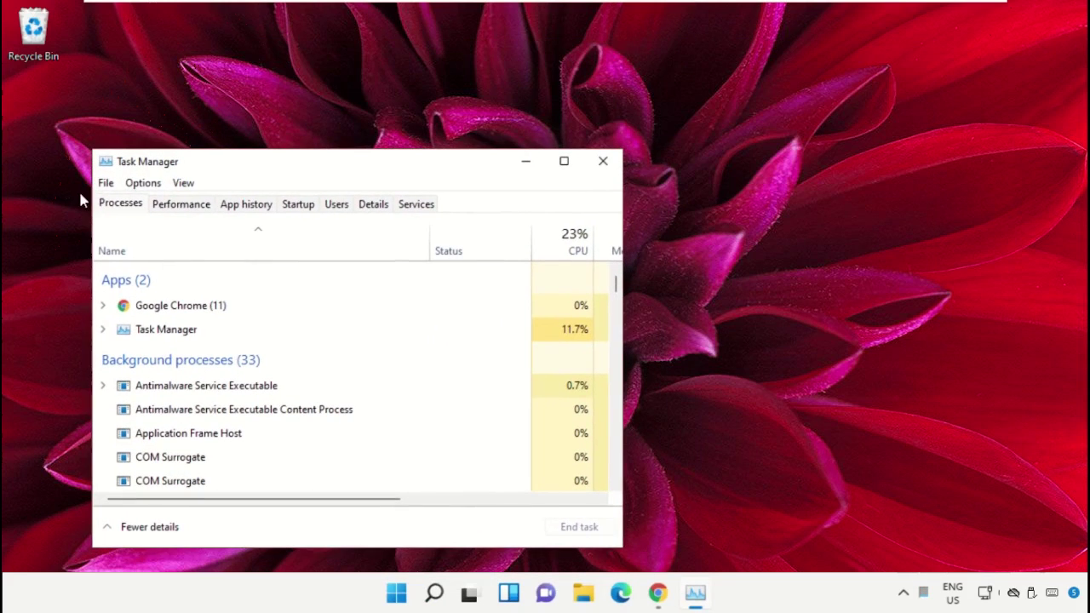
pyautogui.click(142, 183)
pyautogui.click(106, 183)
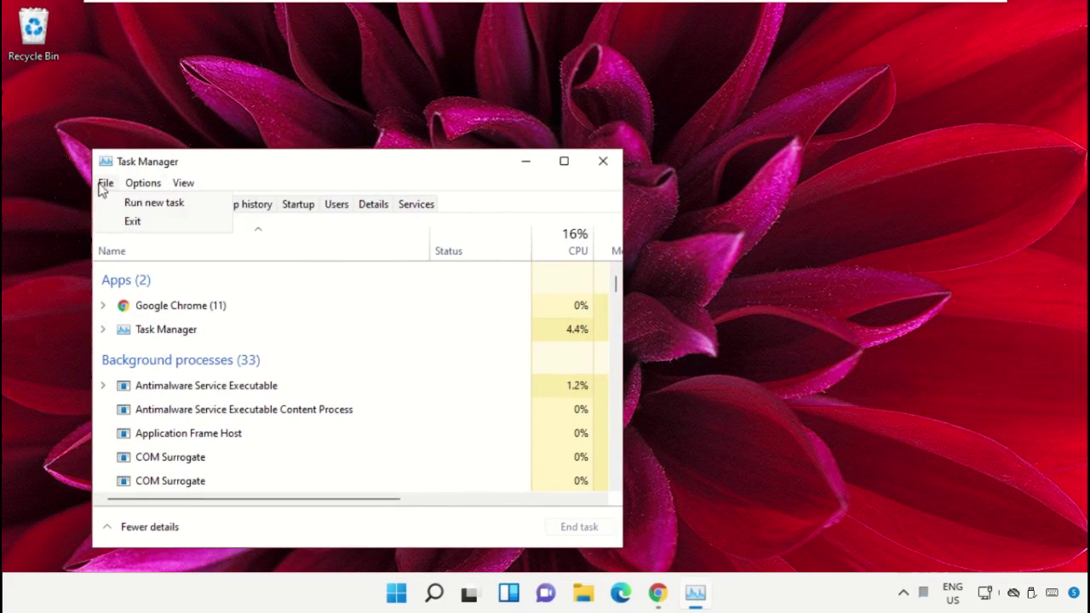
pyautogui.click(124, 206)
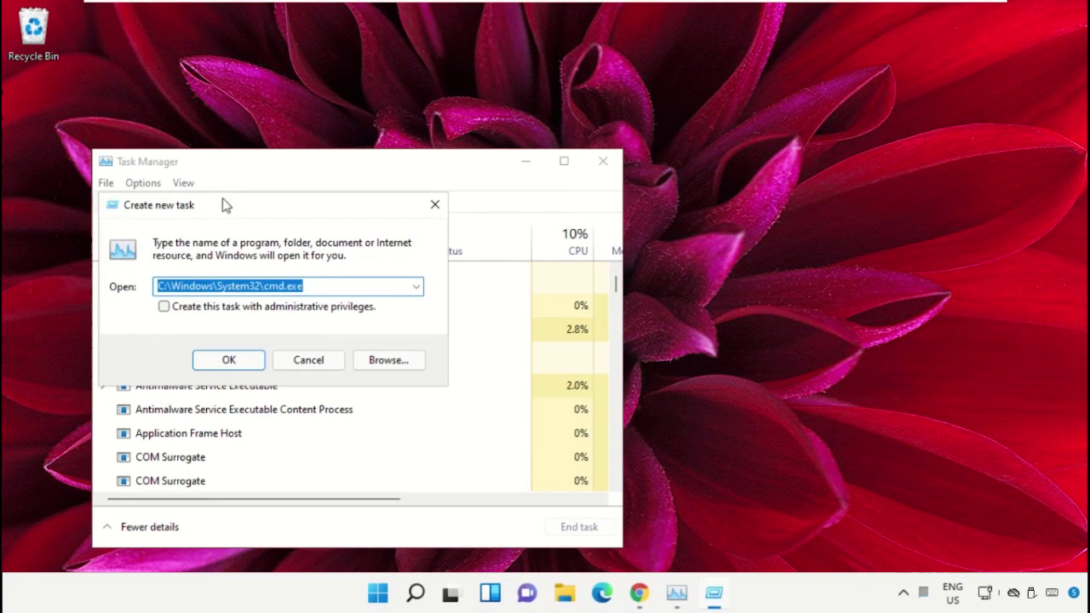
pyautogui.moveTo(226, 202); pyautogui.dragTo(761, 166)
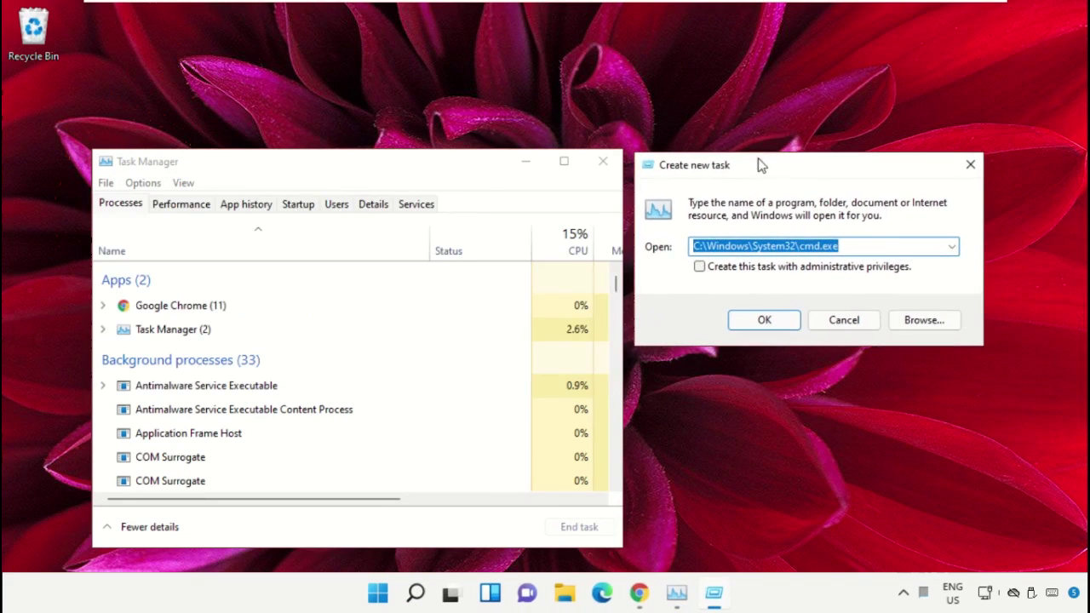
# - Browse for the program to run and go to the Windows\System32 folder on Local Disk (C:)
pyautogui.click(916, 329)
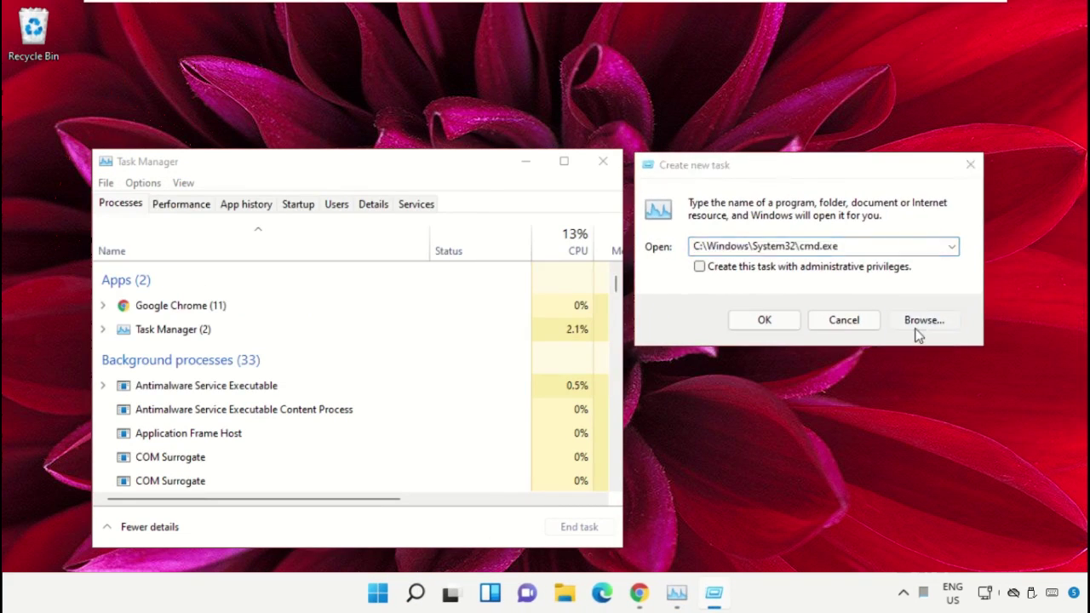
pyautogui.click(595, 255)
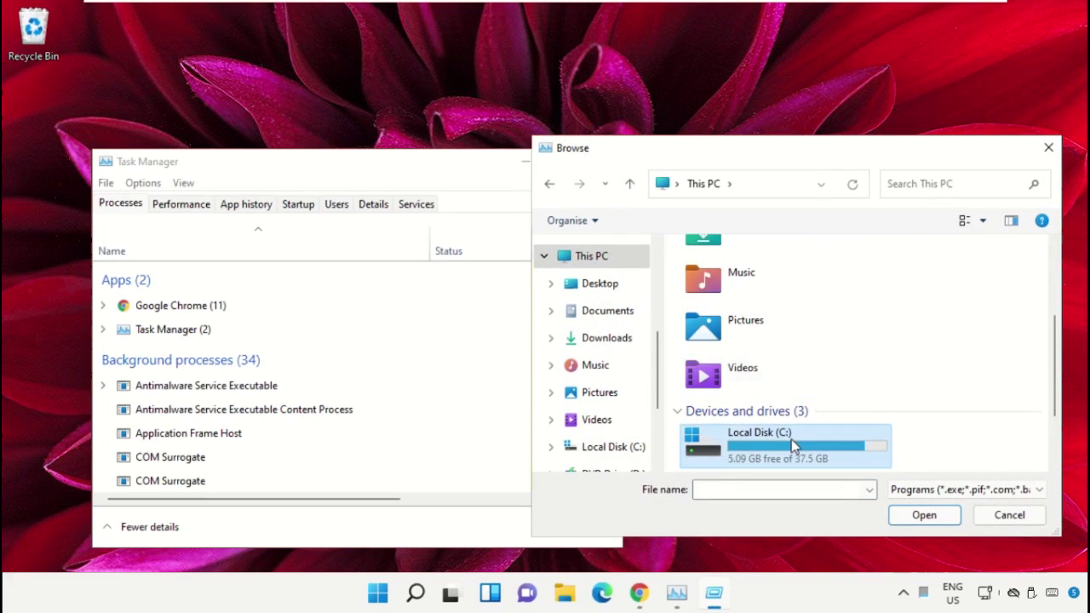
pyautogui.doubleClick(792, 445)
pyautogui.scroll(-3, 775, 358)
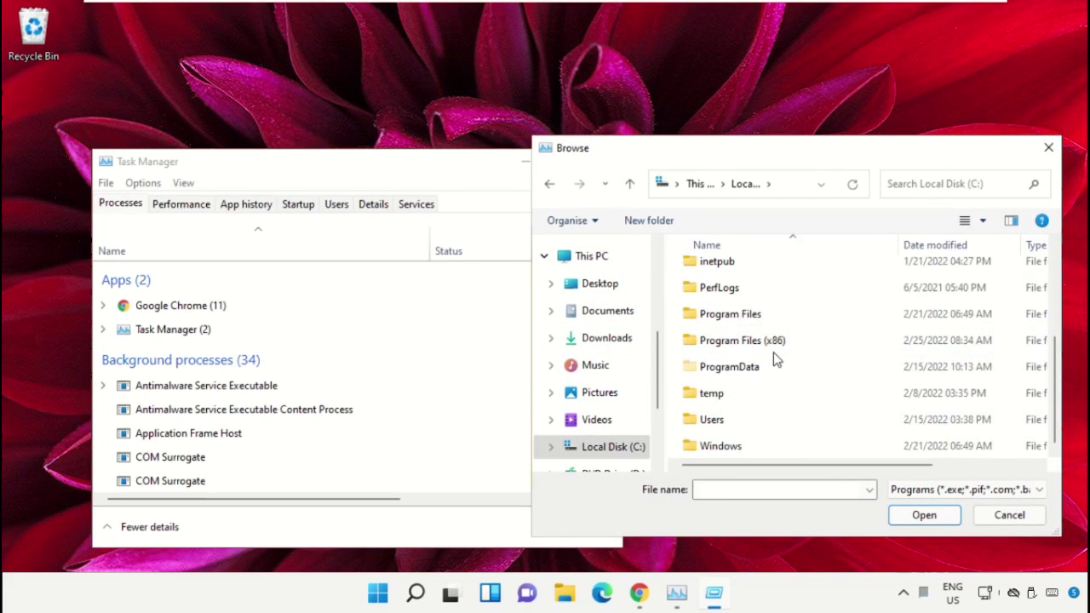
pyautogui.doubleClick(737, 445)
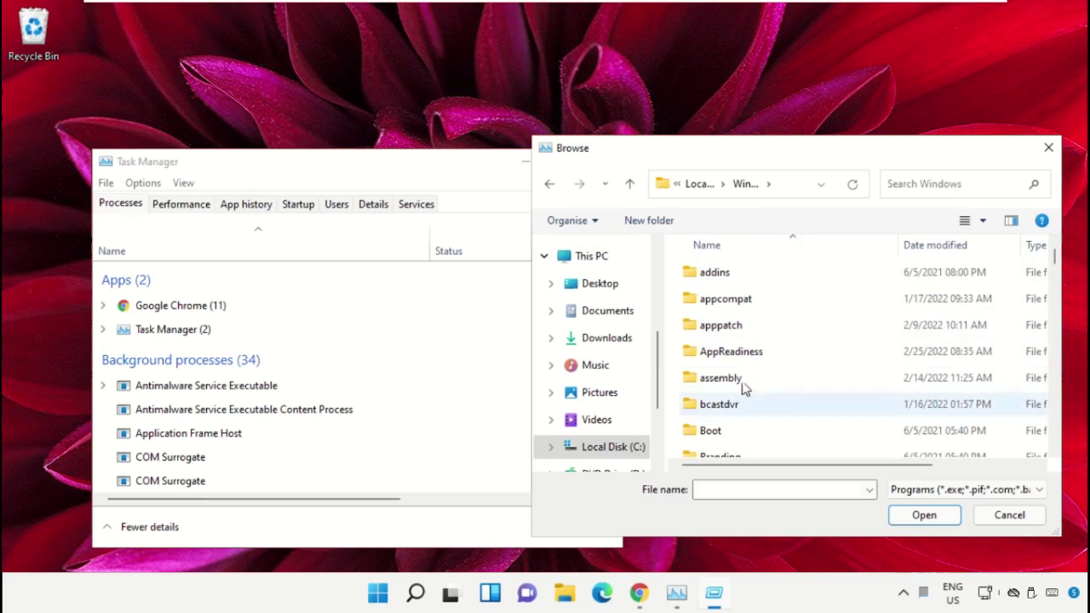
pyautogui.write('sys')
pyautogui.doubleClick(729, 298)
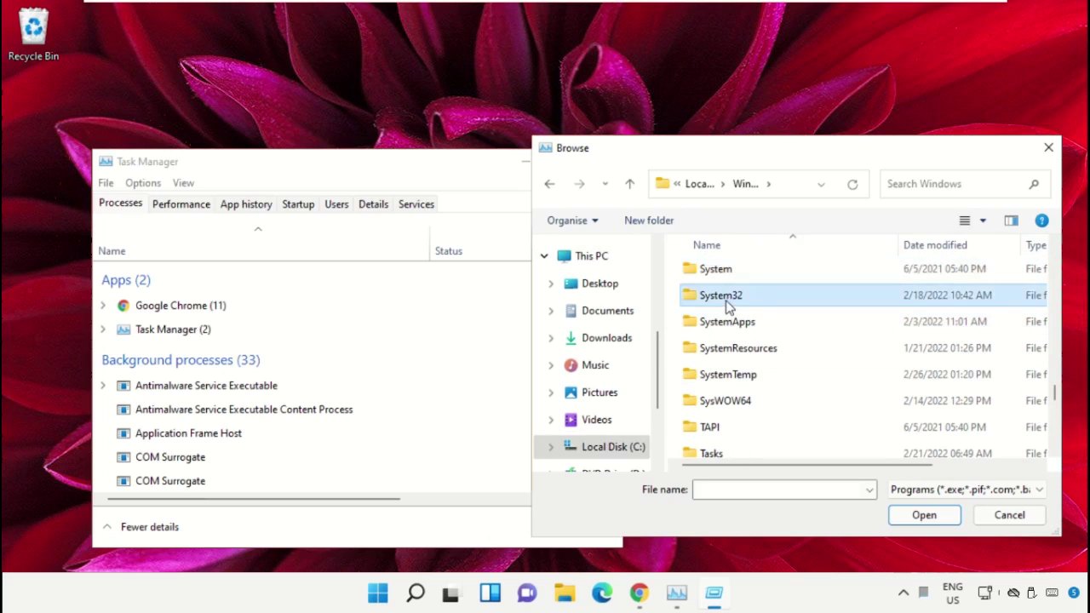
# - Look through the System32 folder's contents for the Command Prompt executable
pyautogui.scroll(-2, 750, 343)
pyautogui.scroll(-3, 749, 342)
pyautogui.click(749, 340)
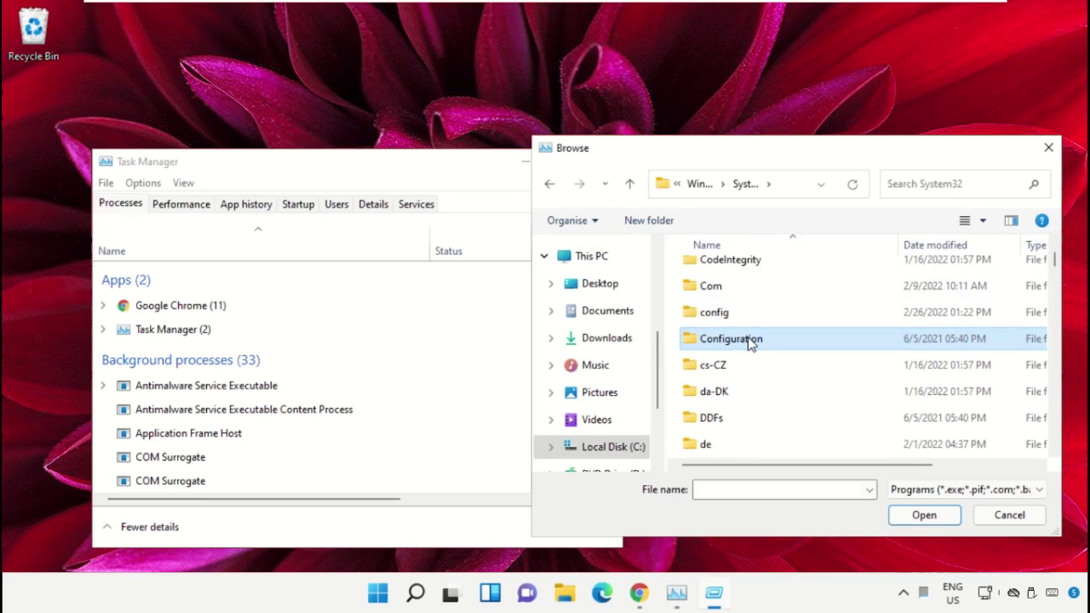
pyautogui.press('Down')
pyautogui.press('Down')
pyautogui.press('Down')
pyautogui.press('Down')
pyautogui.press('Down')
pyautogui.press('Down')
pyautogui.press('Down')
pyautogui.press('Down')
pyautogui.press('Down')
pyautogui.press('Down')
pyautogui.press('Down')
pyautogui.press('Down')
pyautogui.press('Down')
pyautogui.press('Down')
pyautogui.press('Down')
pyautogui.press('Down')
pyautogui.press('Down')
pyautogui.press('Down')
pyautogui.press('Down')
pyautogui.press('Down')
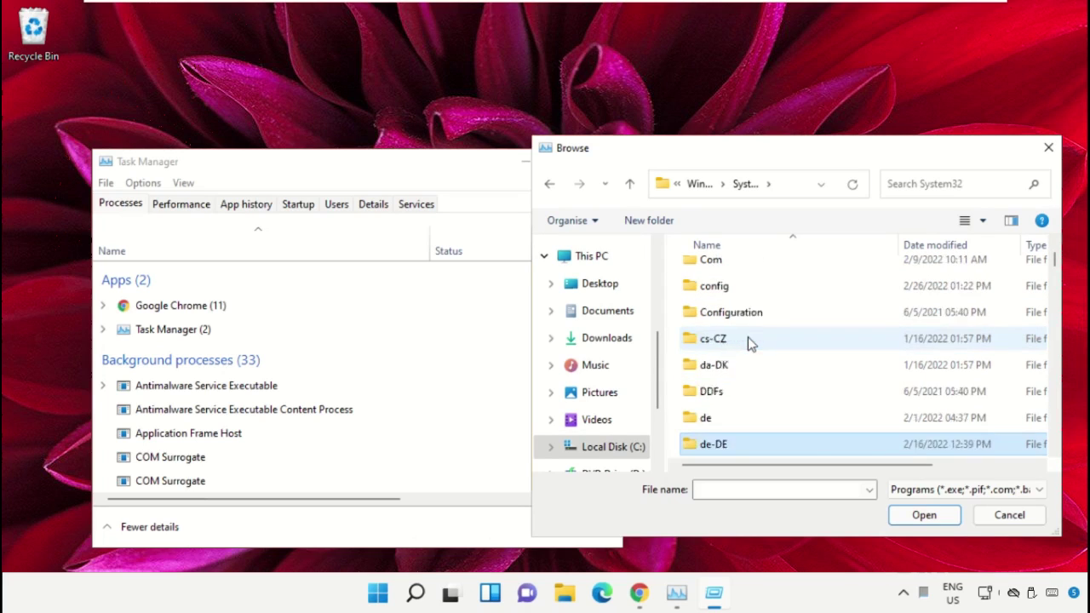
pyautogui.press('Down')
pyautogui.press('Down')
pyautogui.press('Down')
pyautogui.press('Down')
pyautogui.press('Down')
pyautogui.press('Down')
pyautogui.press('Down')
pyautogui.press('Down')
pyautogui.press('Down')
pyautogui.press('Down')
pyautogui.press('Down')
pyautogui.press('Down')
pyautogui.press('Down')
pyautogui.press('Down')
pyautogui.press('Down')
pyautogui.press('Down')
pyautogui.press('Down')
pyautogui.press('Down')
pyautogui.press('Down')
pyautogui.press('Down')
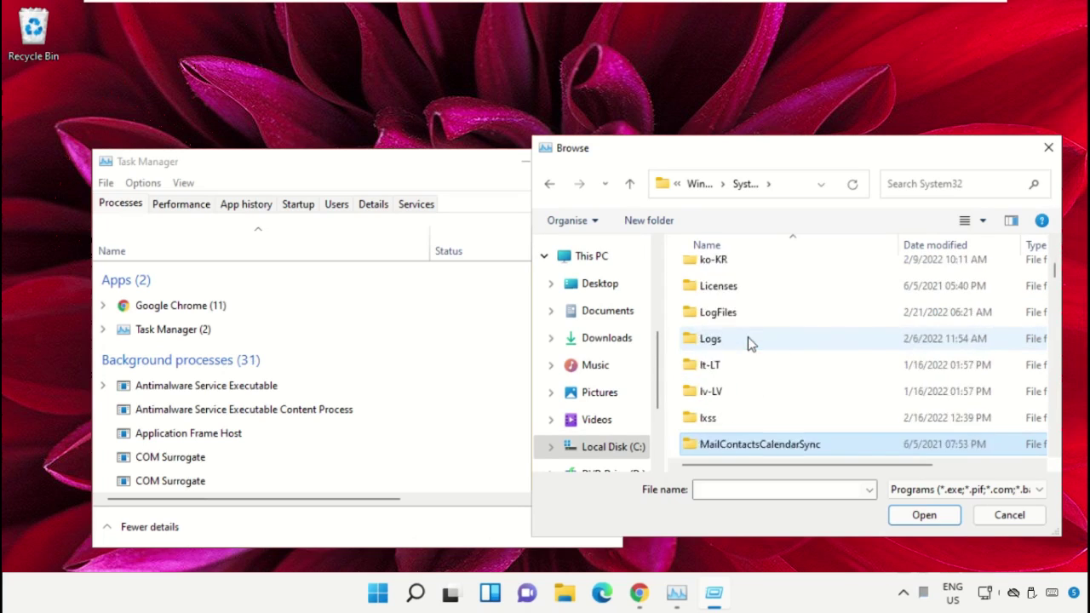
pyautogui.press('Down')
pyautogui.press('Down')
pyautogui.press('Down')
pyautogui.press('Down')
pyautogui.press('Down')
pyautogui.press('Down')
pyautogui.press('Down')
pyautogui.press('Down')
pyautogui.press('Down')
pyautogui.press('Down')
pyautogui.press('Down')
pyautogui.press('Down')
pyautogui.press('Down')
pyautogui.press('Down')
pyautogui.press('Down')
pyautogui.press('Down')
pyautogui.press('Down')
pyautogui.press('Down')
pyautogui.press('Down')
pyautogui.press('Down')
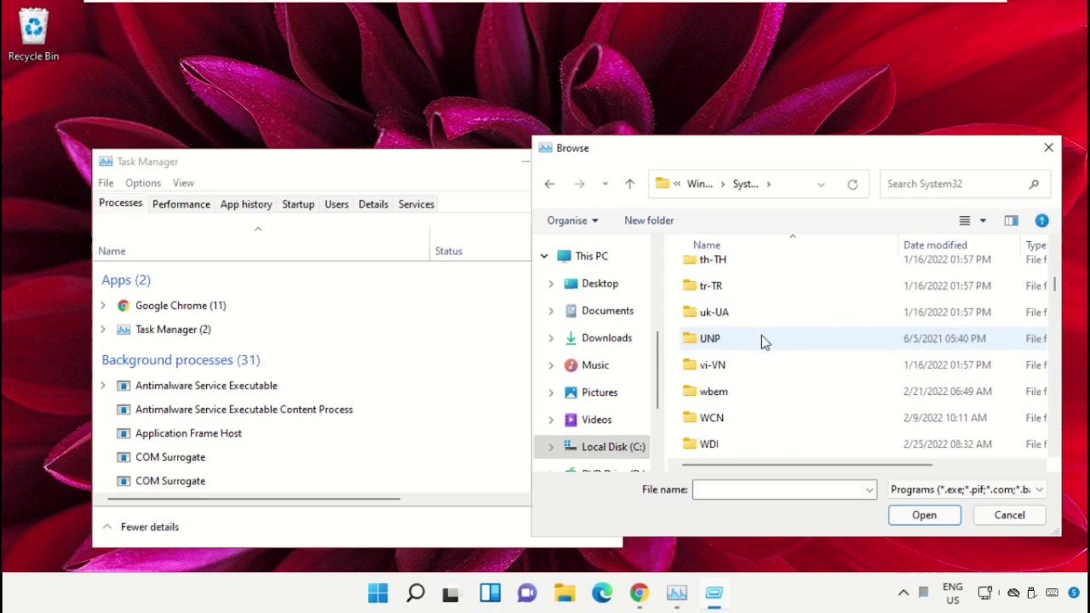
# - Choose cmd.exe as the program and run the task with administrative privileges
pyautogui.write('cmd.exe')
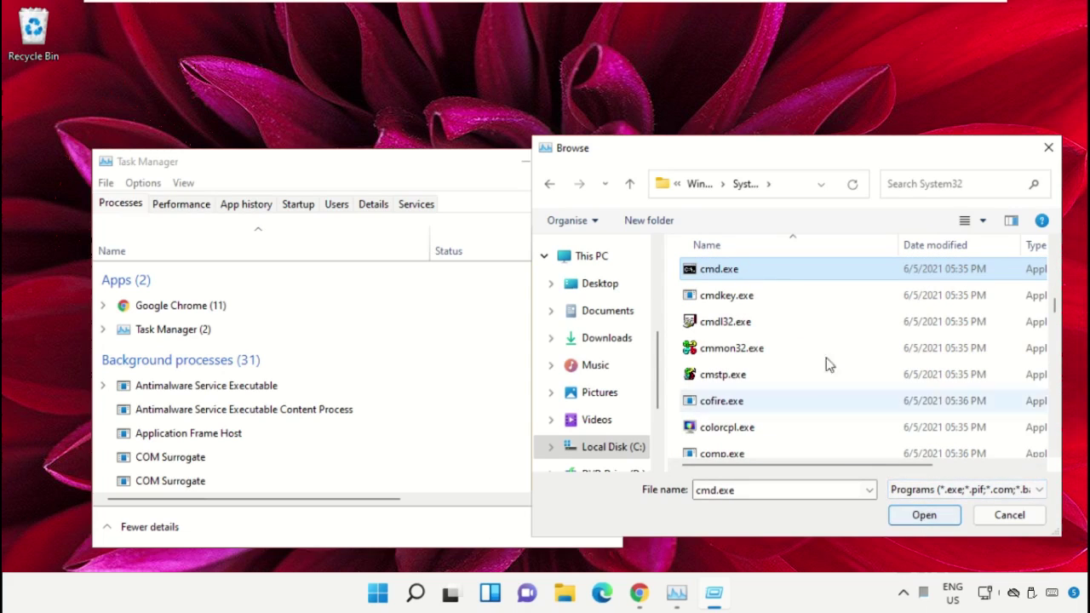
pyautogui.click(920, 515)
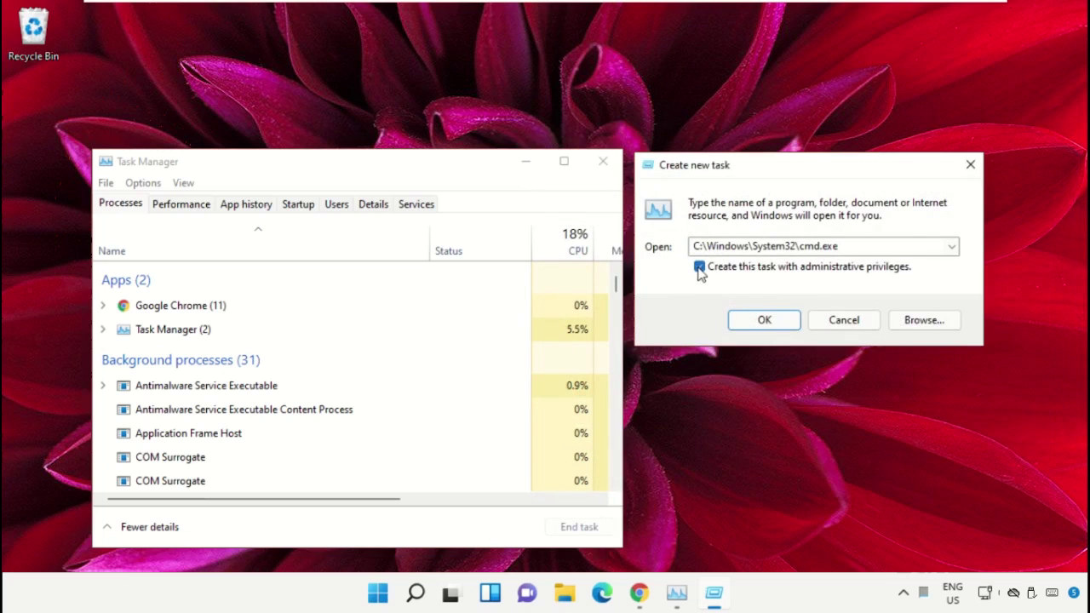
pyautogui.click(777, 321)
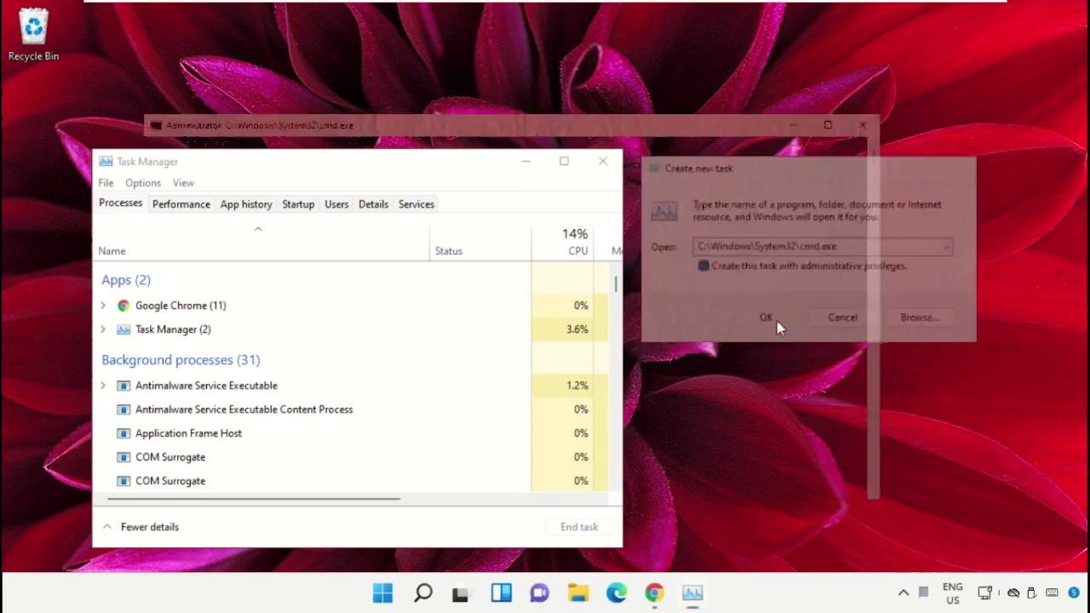
# - Minimize Task Manager, then shrink the Command Prompt window and move it to the middle of the desktop
pyautogui.click(534, 167)
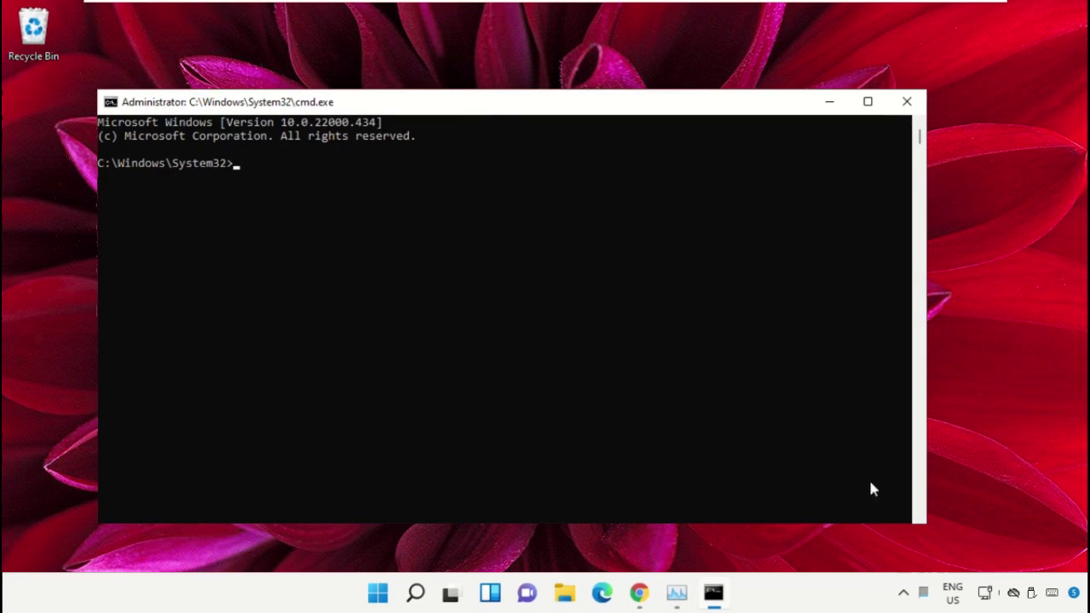
pyautogui.moveTo(926, 527); pyautogui.dragTo(739, 430)
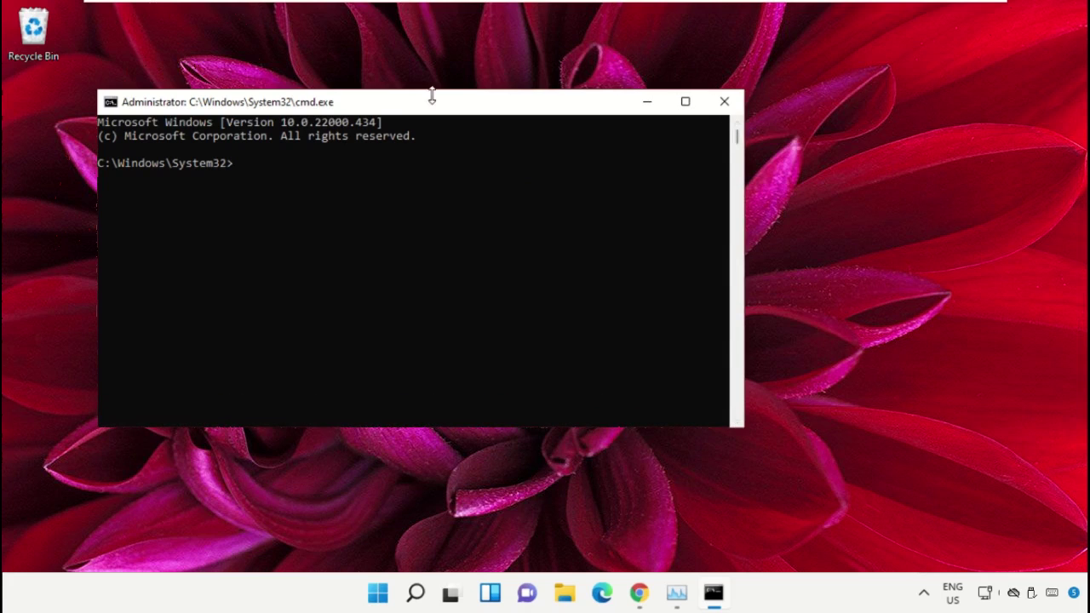
pyautogui.moveTo(425, 109); pyautogui.dragTo(534, 228)
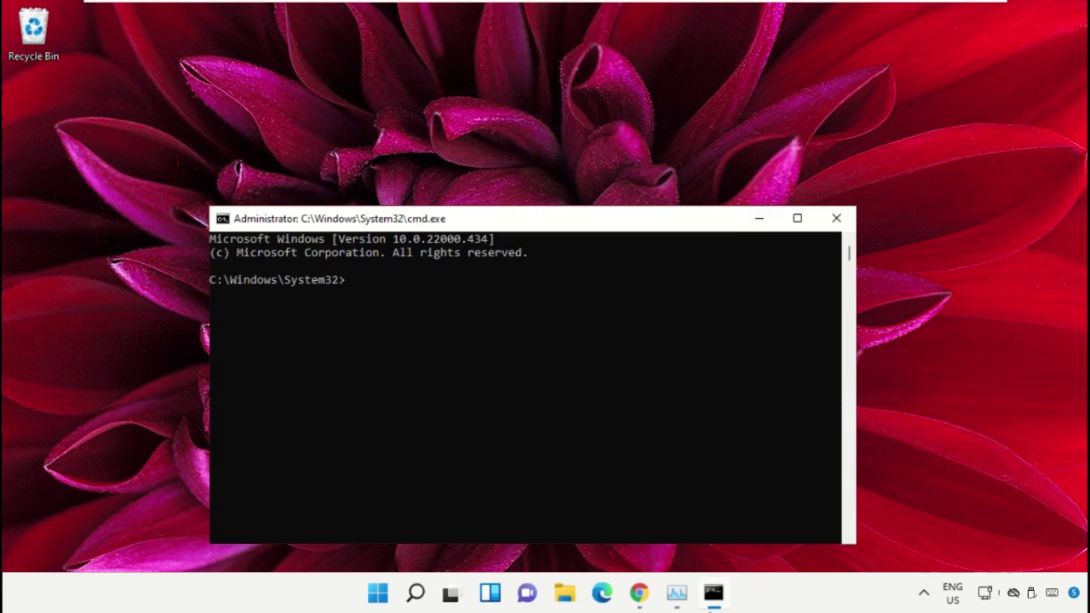
# - Switch to Chrome, search Google for "hows.tech windows commands" and open the "Important Windows Commands - Hows.tech" result
pyautogui.click(640, 593)
pyautogui.click(367, 304)
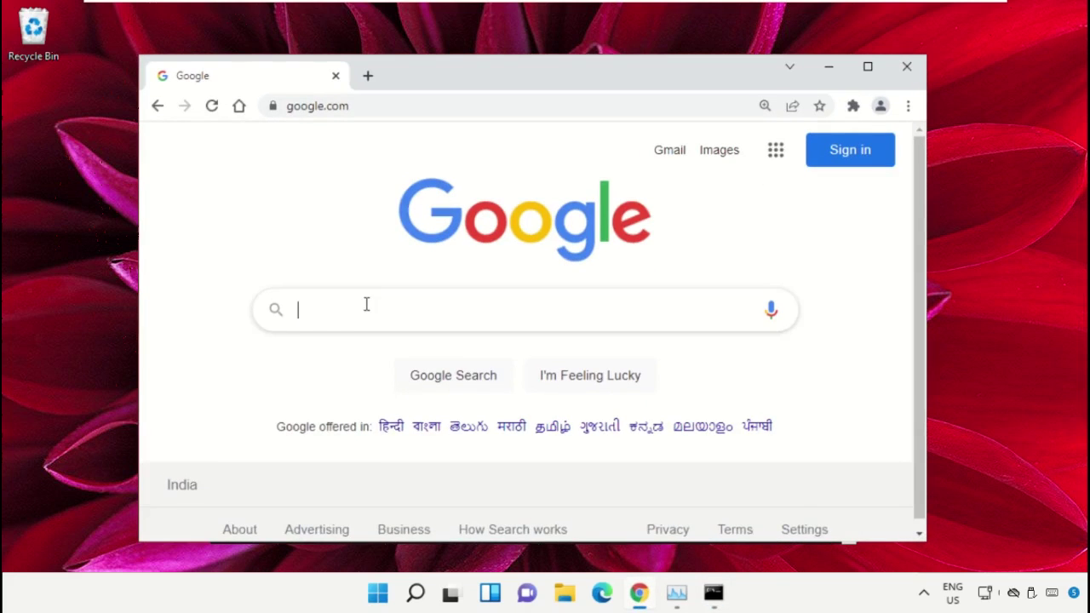
pyautogui.write('hows')
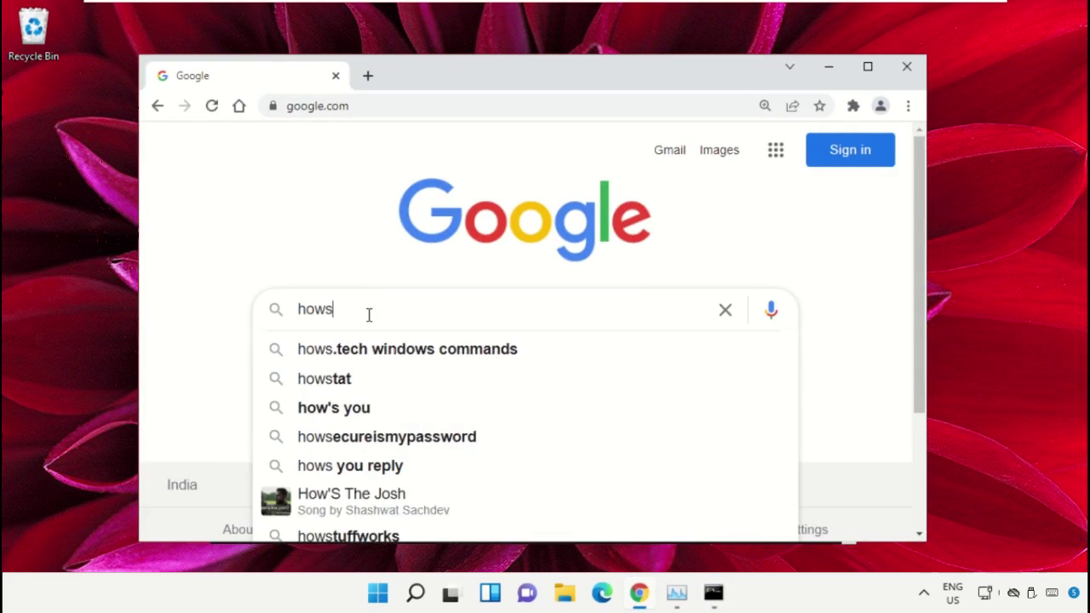
pyautogui.press('Down')
pyautogui.press('Return')
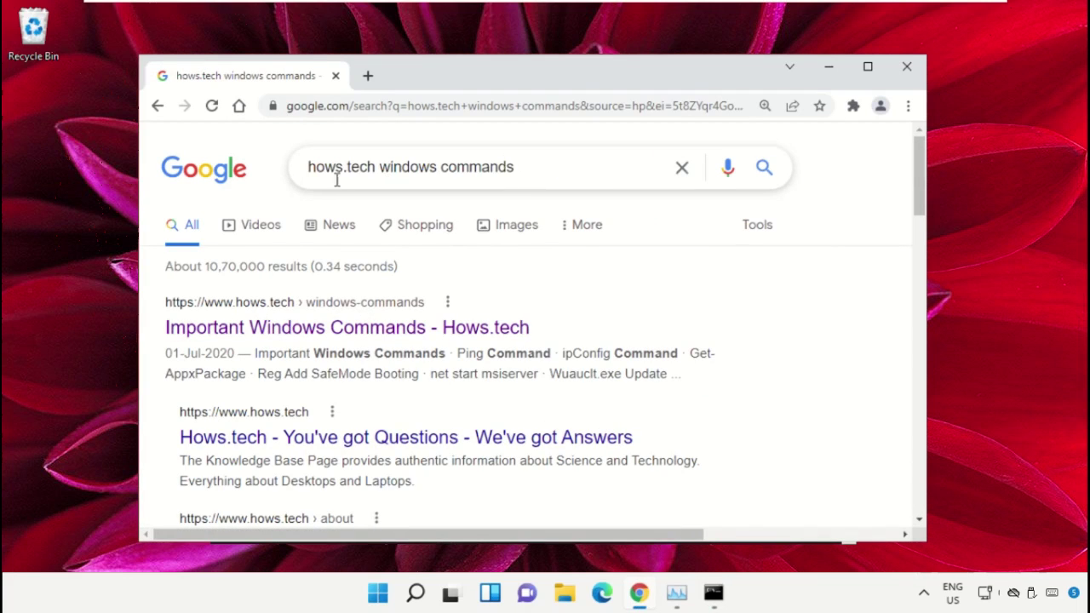
pyautogui.click(411, 333)
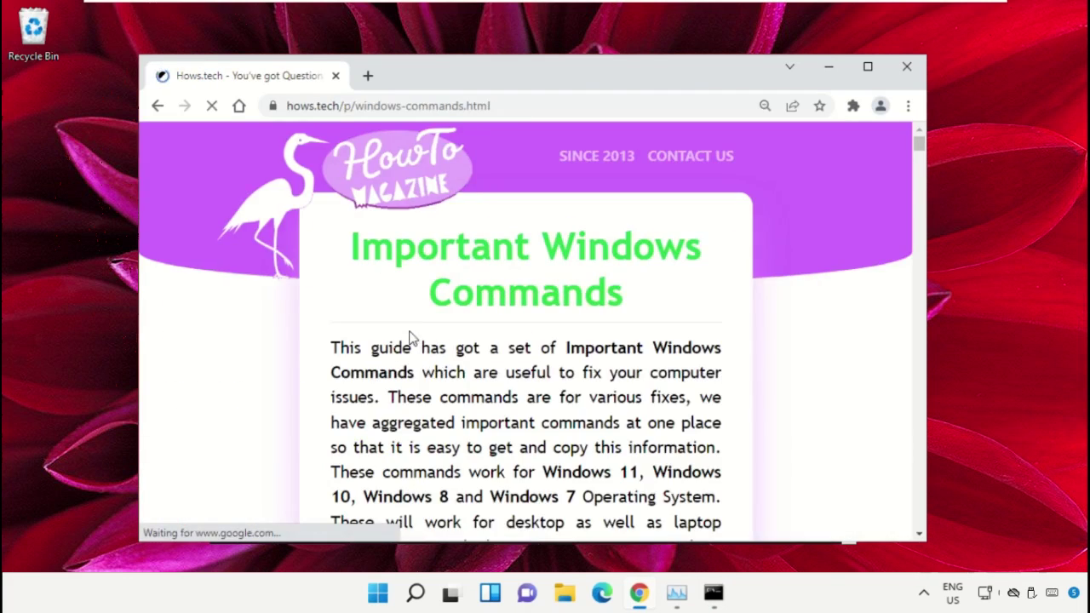
# - Examine the Important Windows Commands page down to the sfc commands, numbers 11 to 13
pyautogui.scroll(-8, 681, 307)
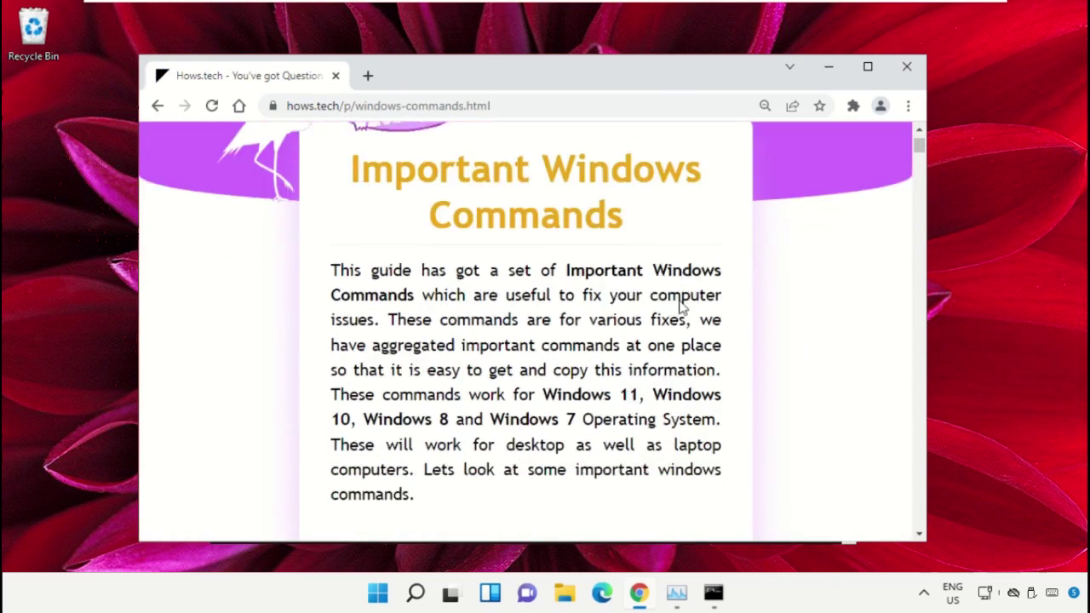
pyautogui.scroll(-10, 681, 306)
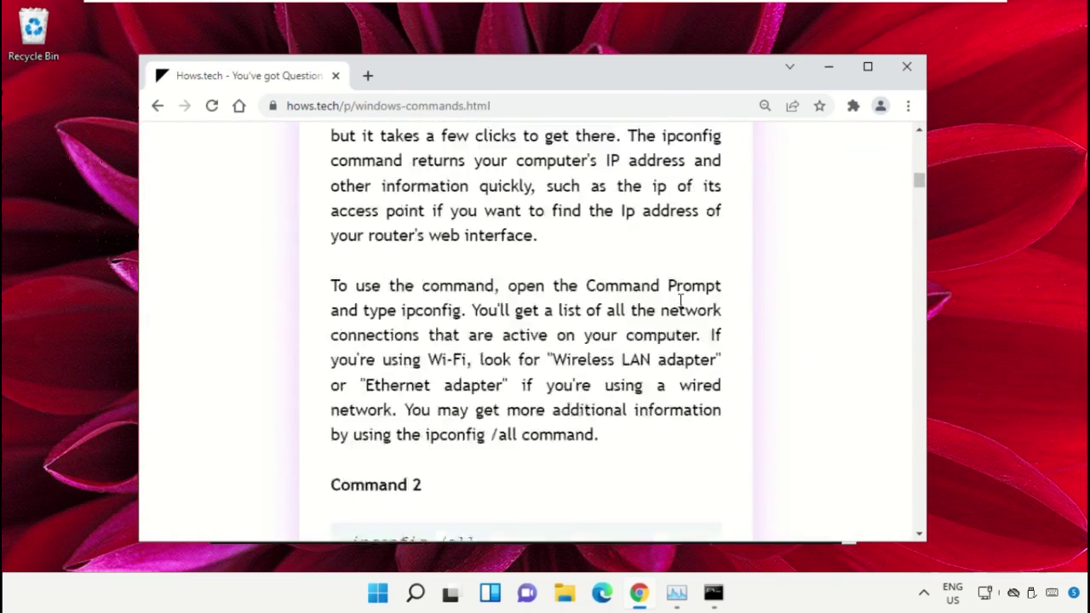
pyautogui.scroll(-10, 681, 307)
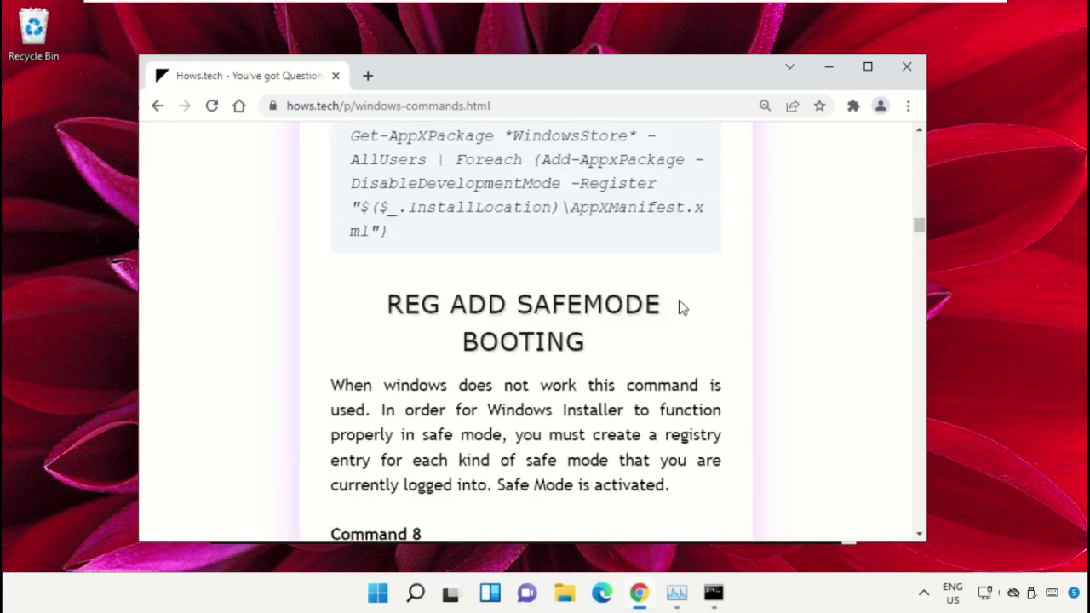
pyautogui.scroll(-4, 558, 325)
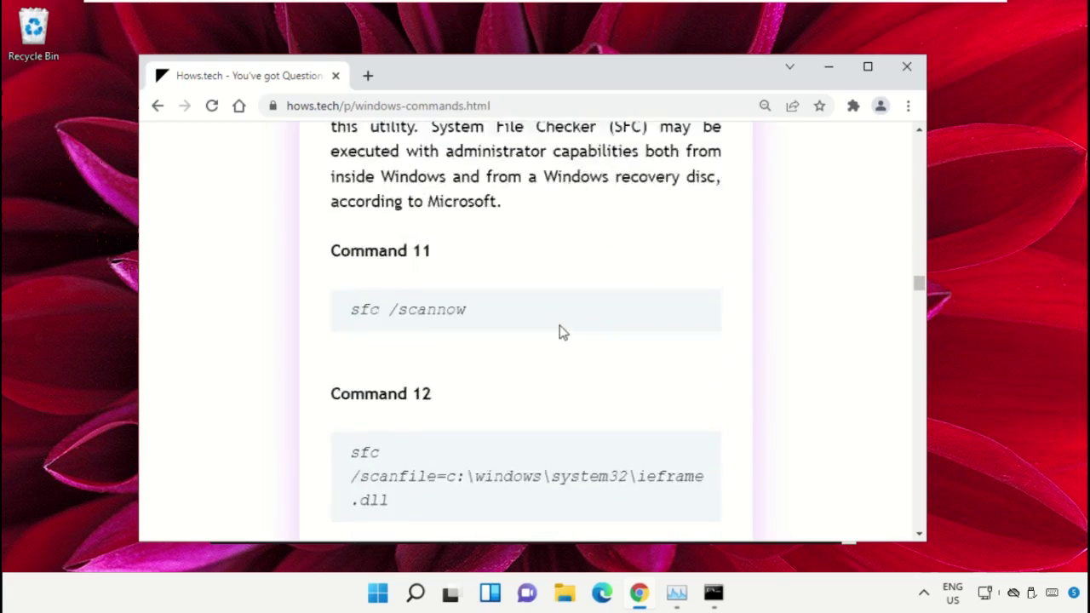
pyautogui.scroll(-1, 562, 332)
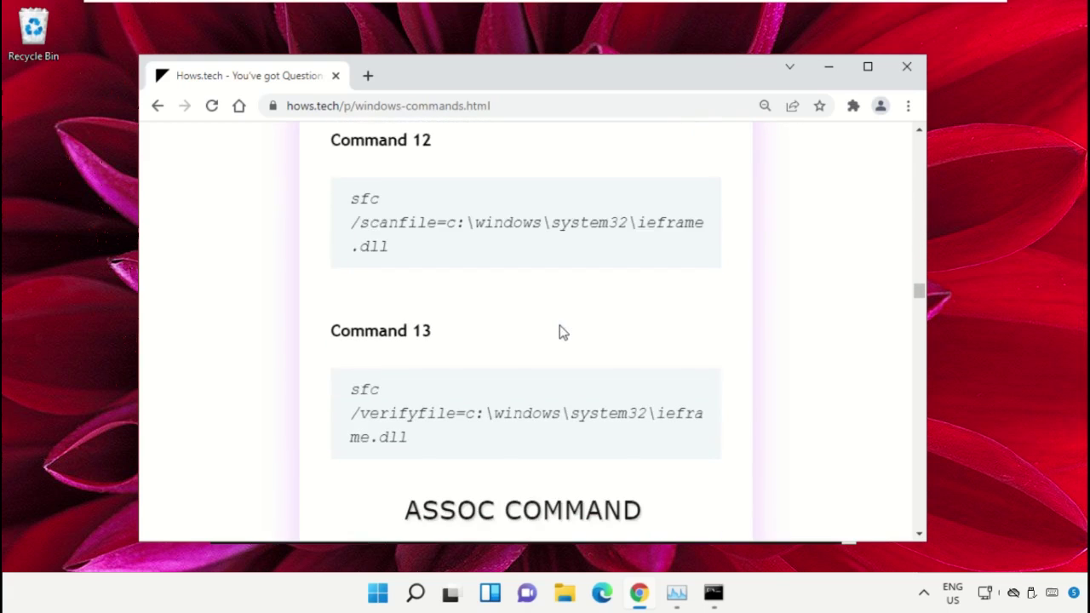
pyautogui.scroll(-1, 562, 332)
pyautogui.scroll(2, 562, 332)
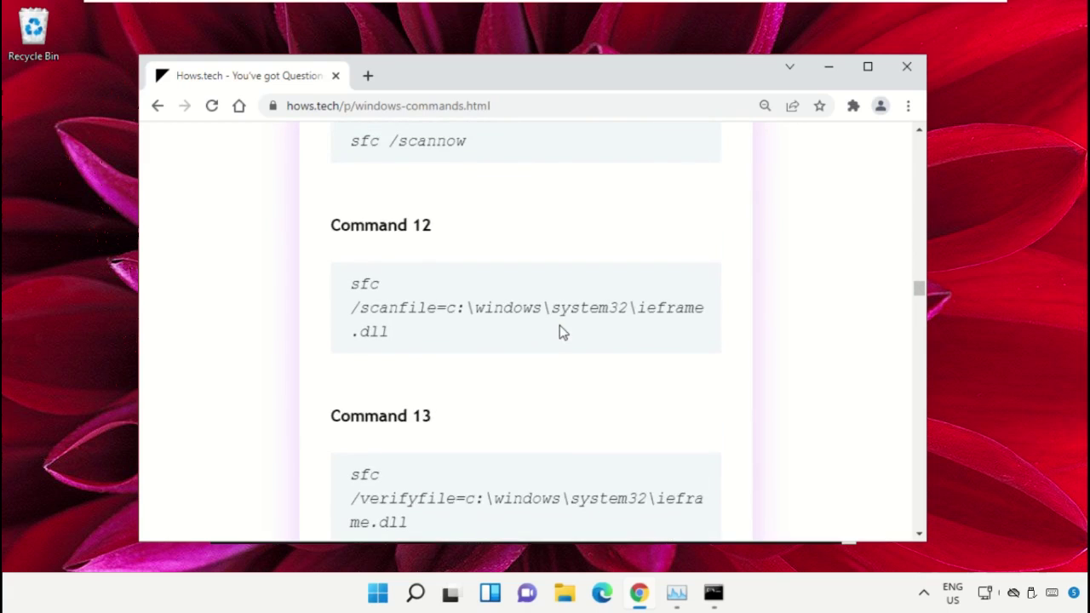
pyautogui.scroll(1, 562, 332)
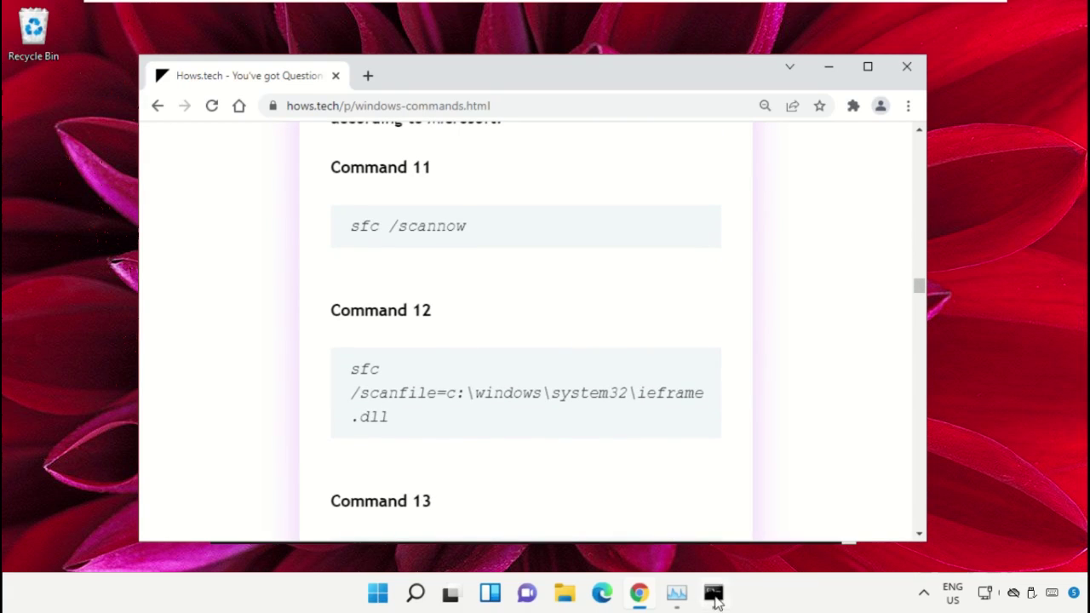
# - Switch to Command Prompt and arrange its window and Chrome's so that the page's sfc commands stay readable
pyautogui.click(714, 594)
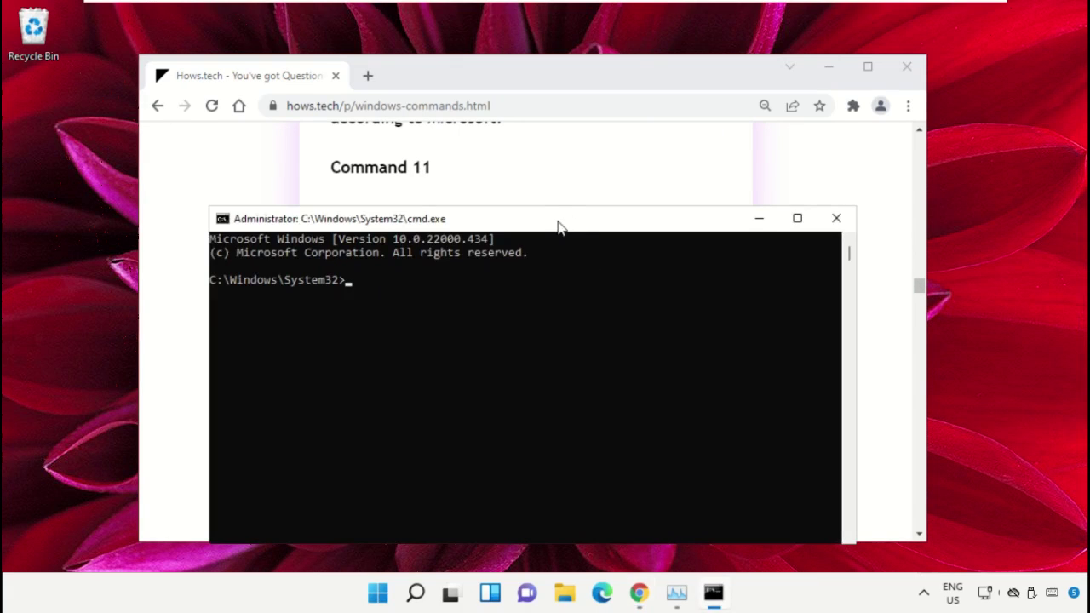
pyautogui.moveTo(559, 226); pyautogui.dragTo(695, 249)
pyautogui.moveTo(559, 82); pyautogui.dragTo(466, 95)
pyautogui.click(862, 244)
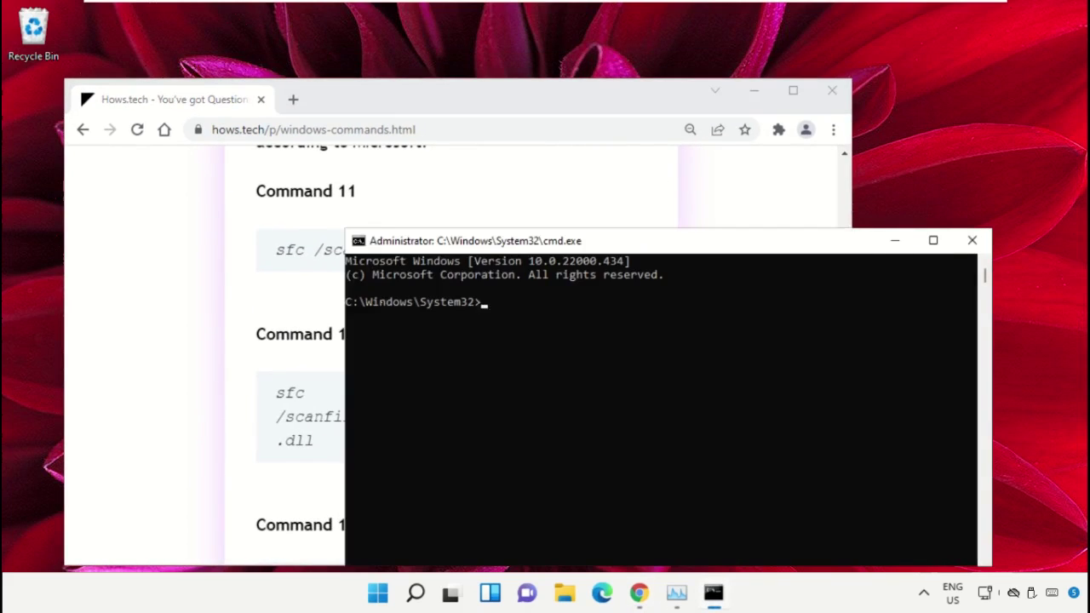
pyautogui.moveTo(710, 249); pyautogui.dragTo(833, 165)
# - Copy the Command 12 text, sfc /scanfile=c:\windows\system32\ieframe.dll, and return to the Command Prompt window
pyautogui.tripleClick(313, 433)
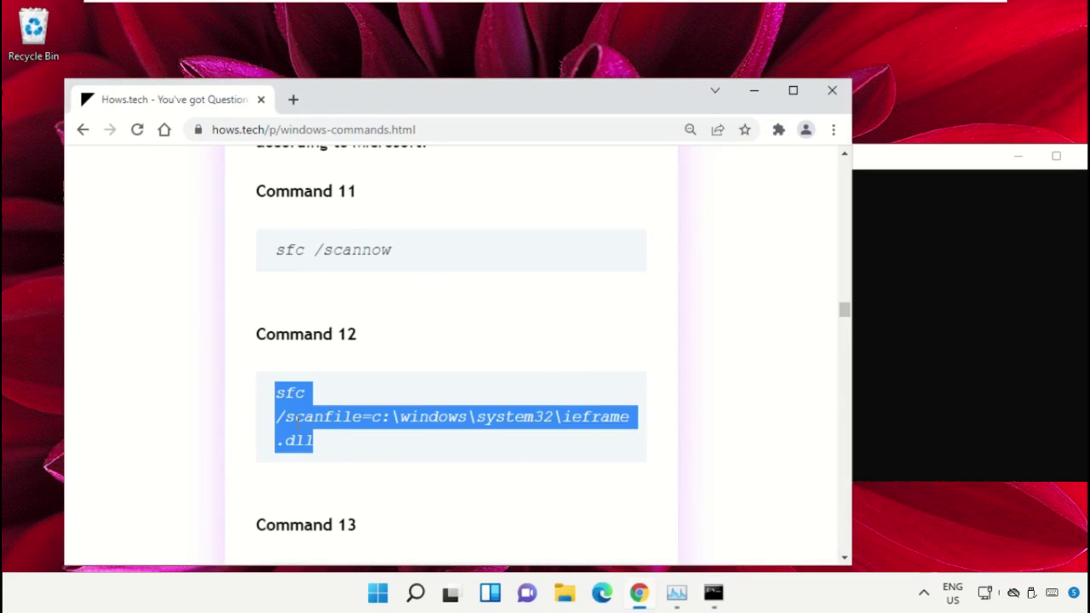
pyautogui.tripleClick(358, 421)
pyautogui.rightClick(353, 422)
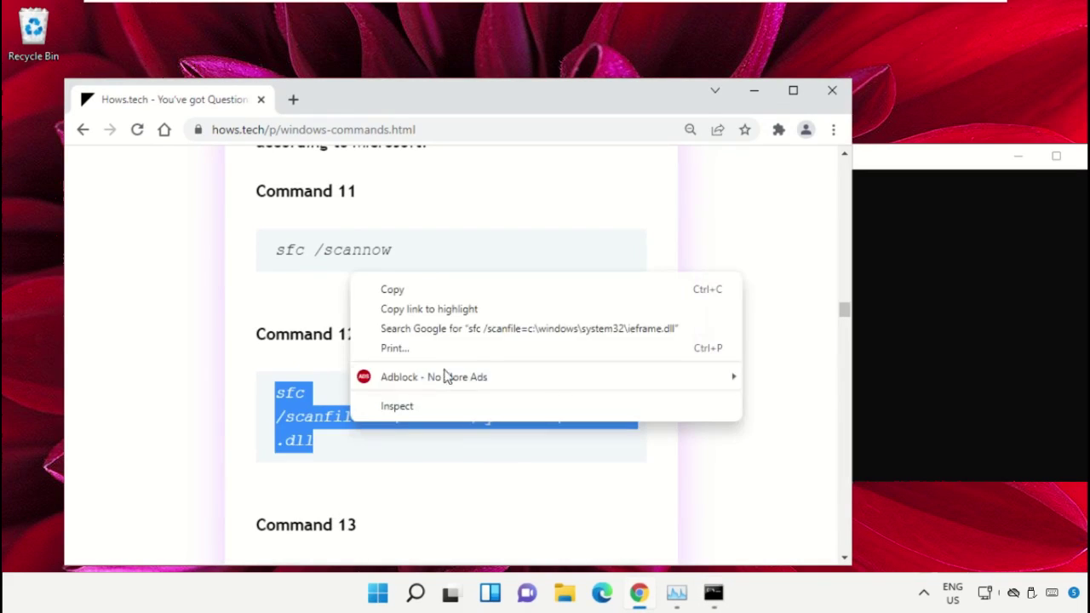
pyautogui.click(439, 291)
pyautogui.click(917, 218)
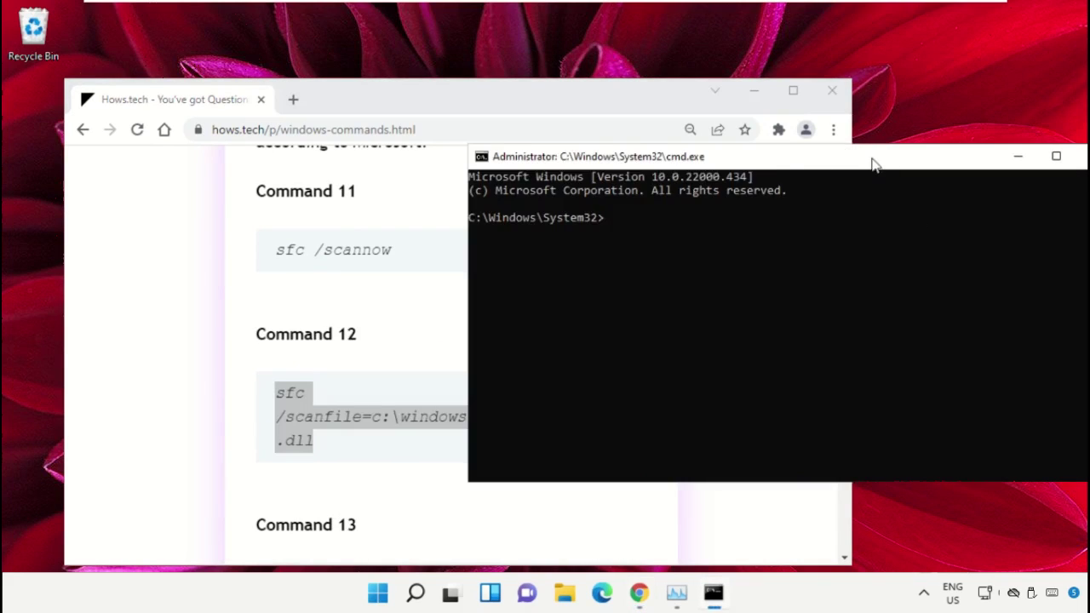
# - Run the copied command sfc /scanfile=c:\windows\system32\ieframe.dll in the elevated Command Prompt
pyautogui.moveTo(877, 158); pyautogui.dragTo(833, 163)
pyautogui.rightClick(655, 232)
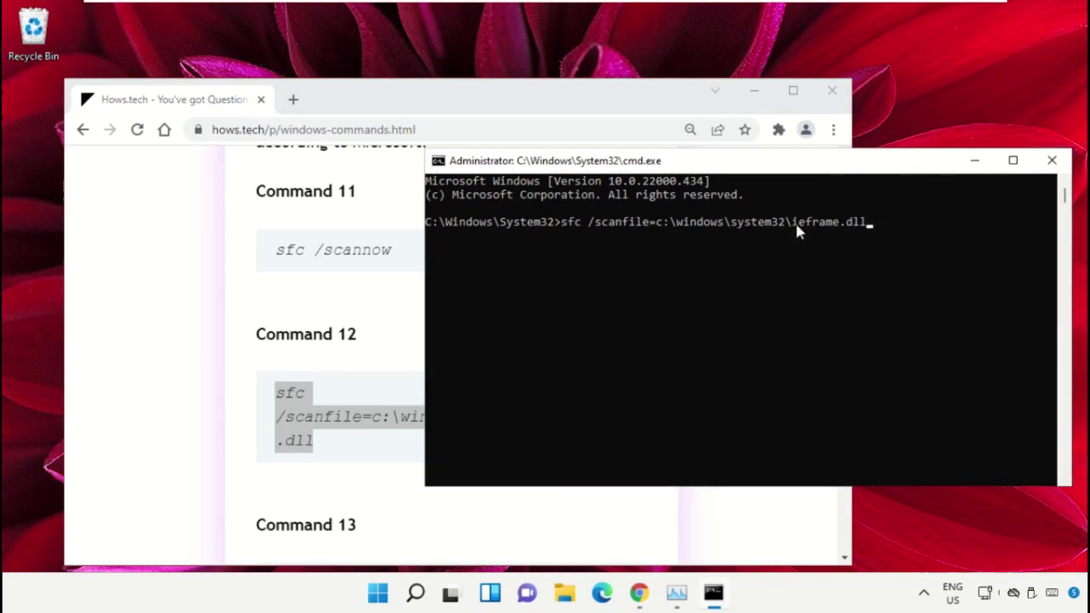
pyautogui.press('Return')
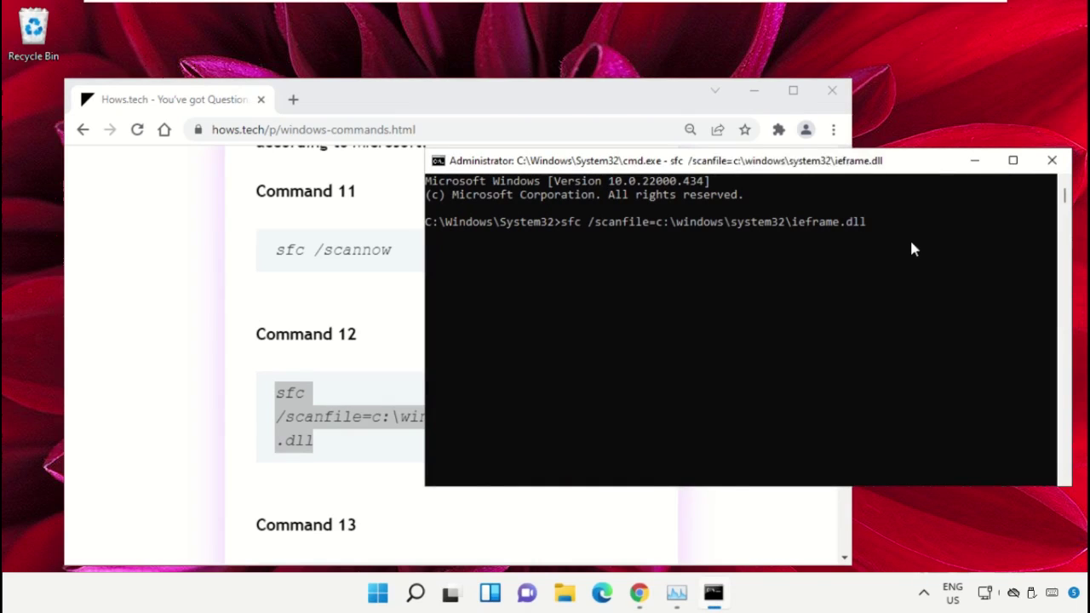
# - Copy Command 13, sfc /verifyfile=c:\windows\system32\ieframe.dll, from the Hows.tech page and run it in Command Prompt
pyautogui.click(358, 294)
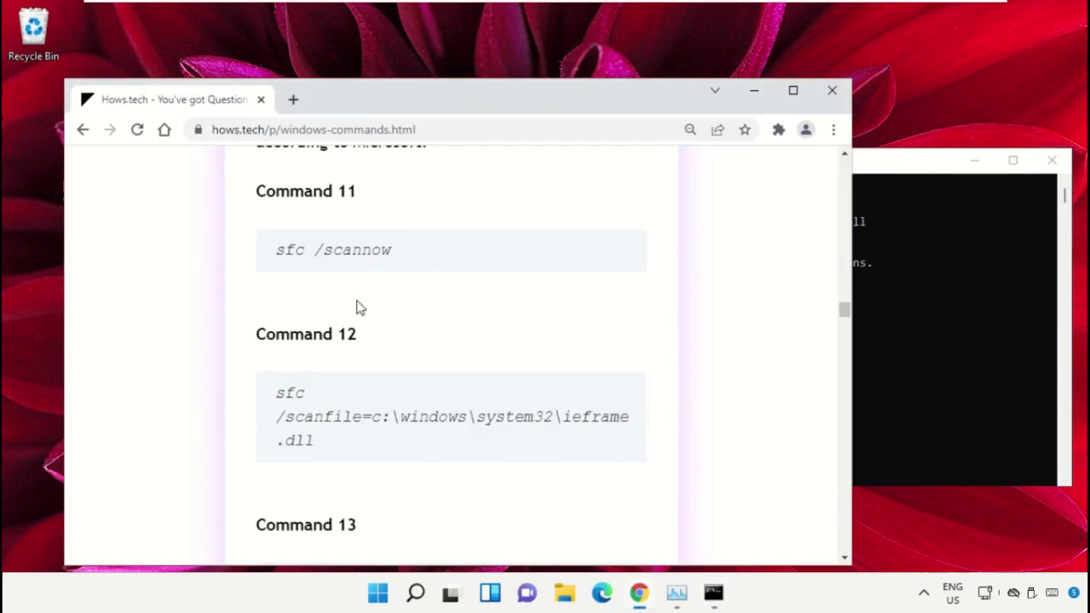
pyautogui.scroll(-2, 388, 324)
pyautogui.scroll(-1, 388, 313)
pyautogui.tripleClick(368, 347)
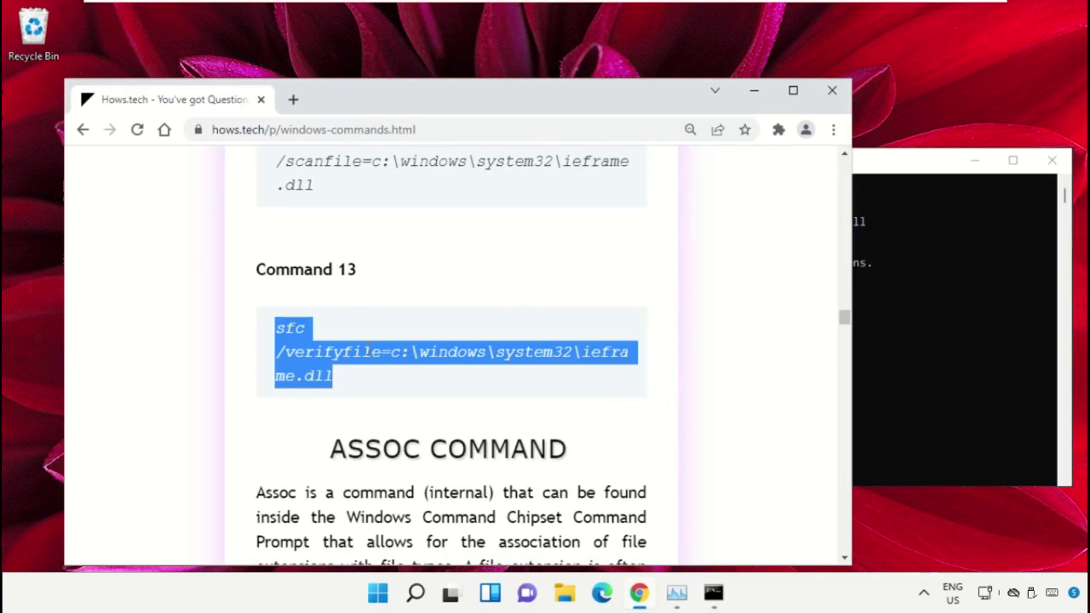
pyautogui.rightClick(360, 357)
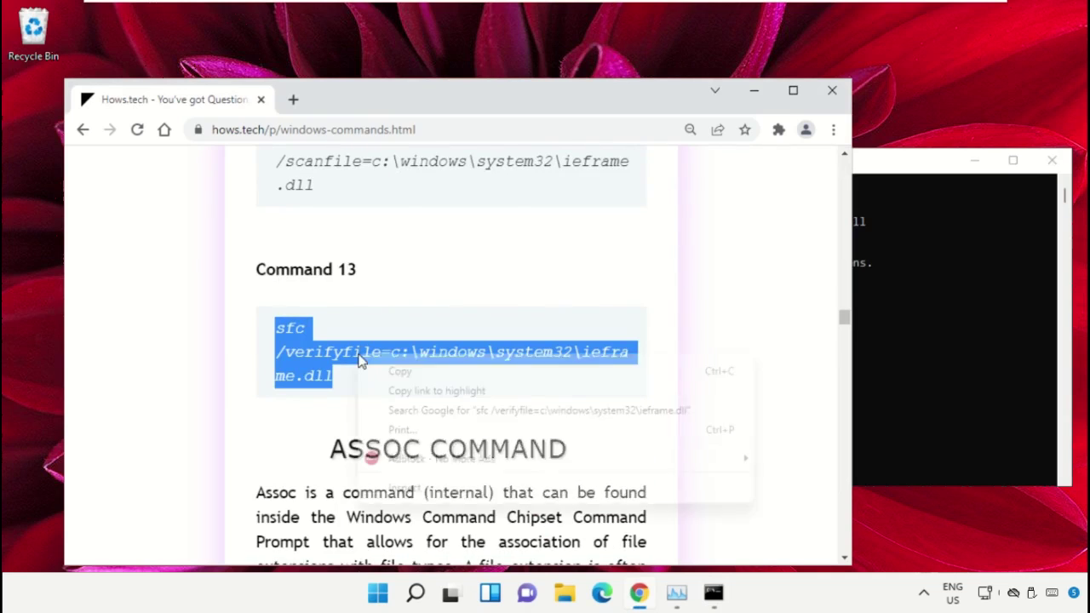
pyautogui.click(433, 376)
pyautogui.click(955, 317)
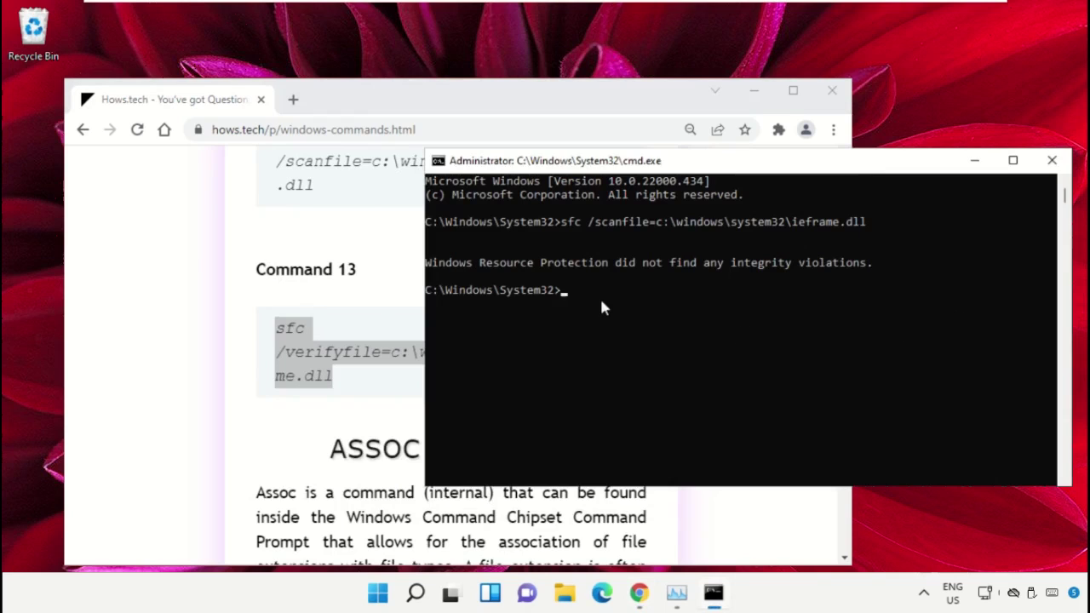
pyautogui.hotkey('ctrl', 'v')
pyautogui.press('Return')
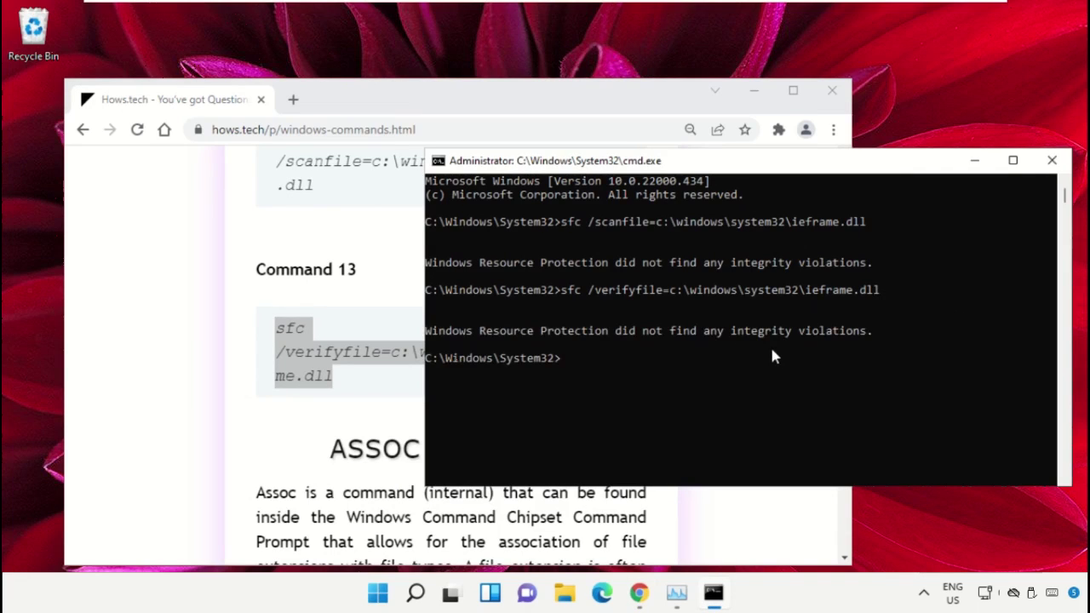
# - Minimize the Chrome window and close Command Prompt with the exit command
pyautogui.click(753, 92)
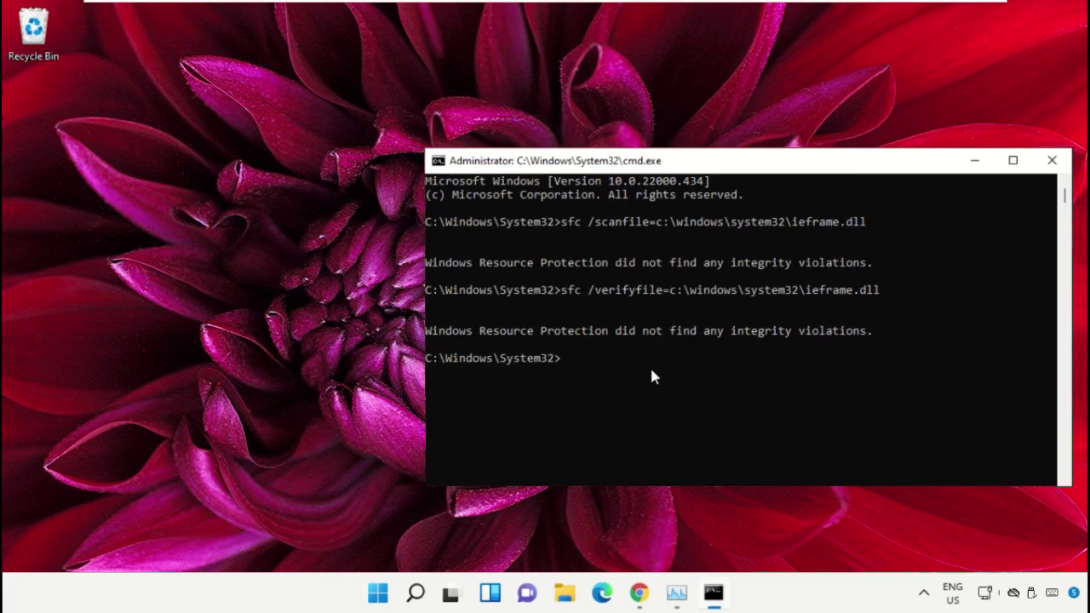
pyautogui.write('exit')
pyautogui.press('Return')
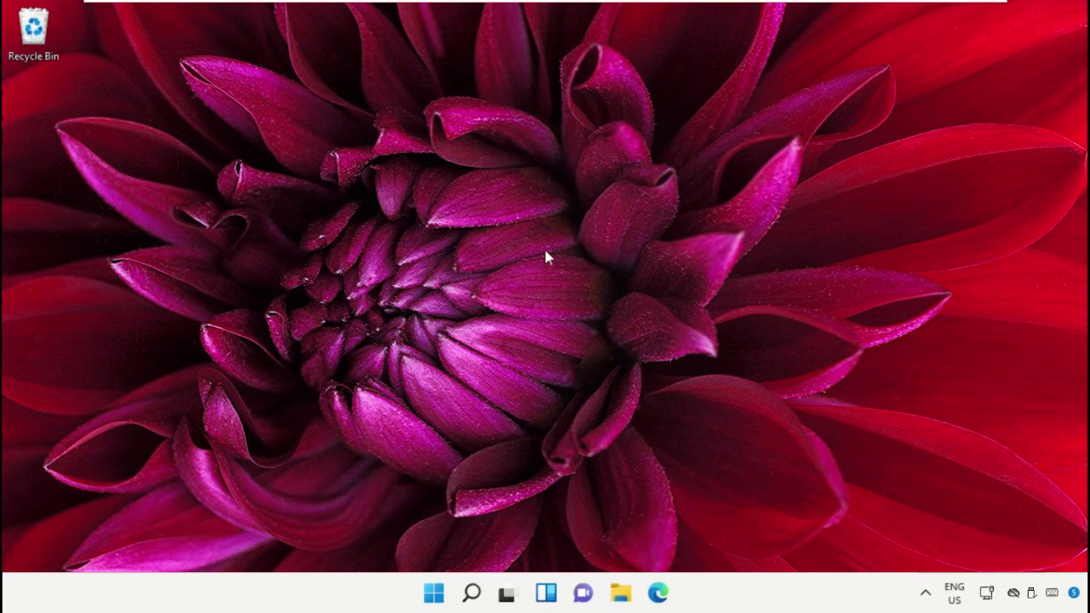
# - Open Device Manager, reposition its window and expand the Network adapters category
pyautogui.rightClick(436, 598)
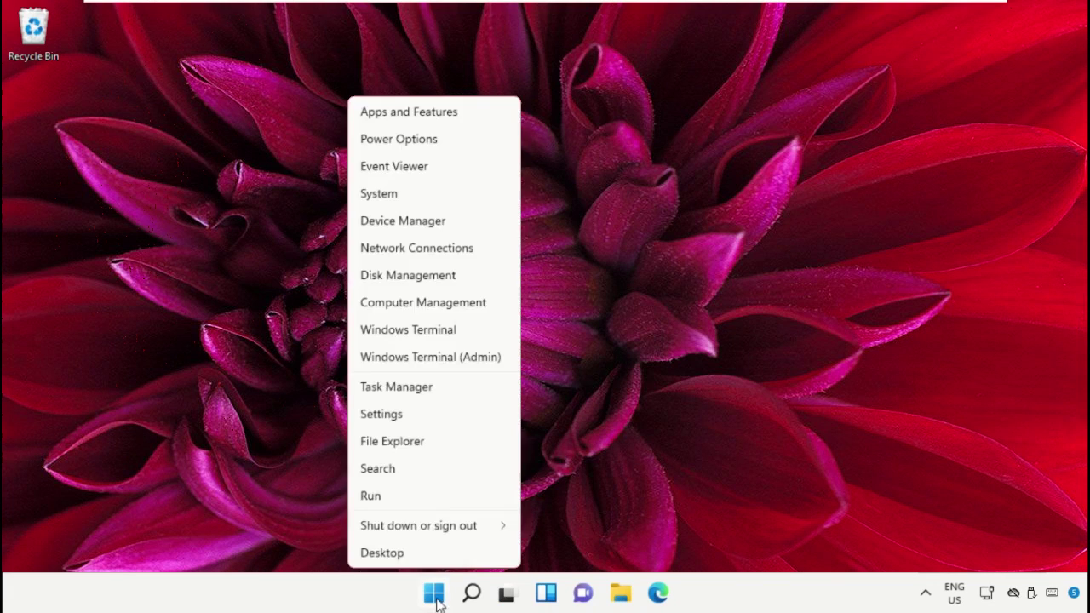
pyautogui.click(437, 223)
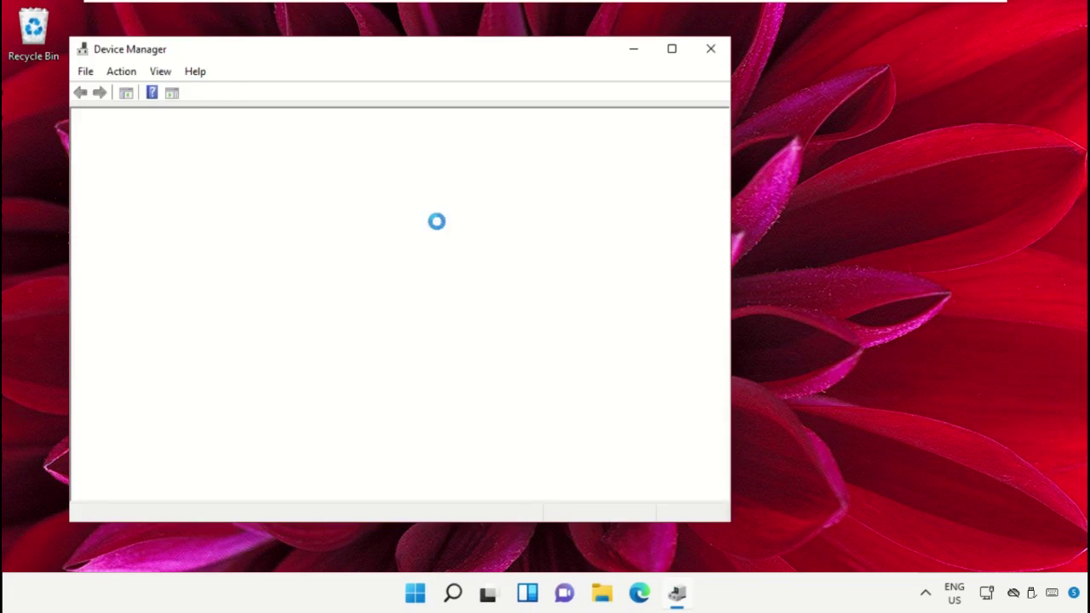
pyautogui.moveTo(460, 37); pyautogui.dragTo(596, 38)
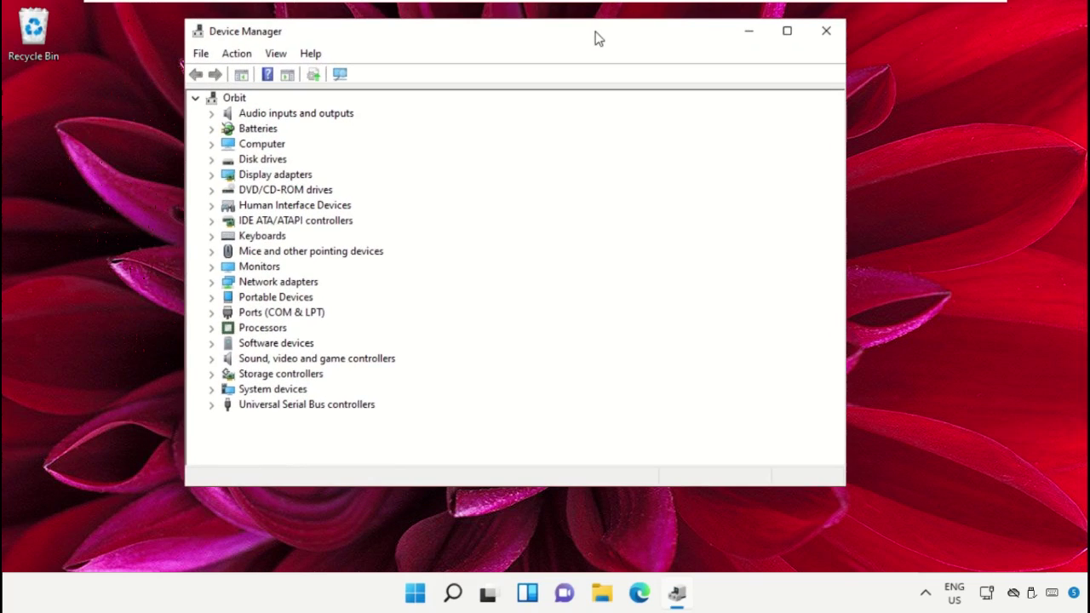
pyautogui.click(255, 282)
pyautogui.click(213, 282)
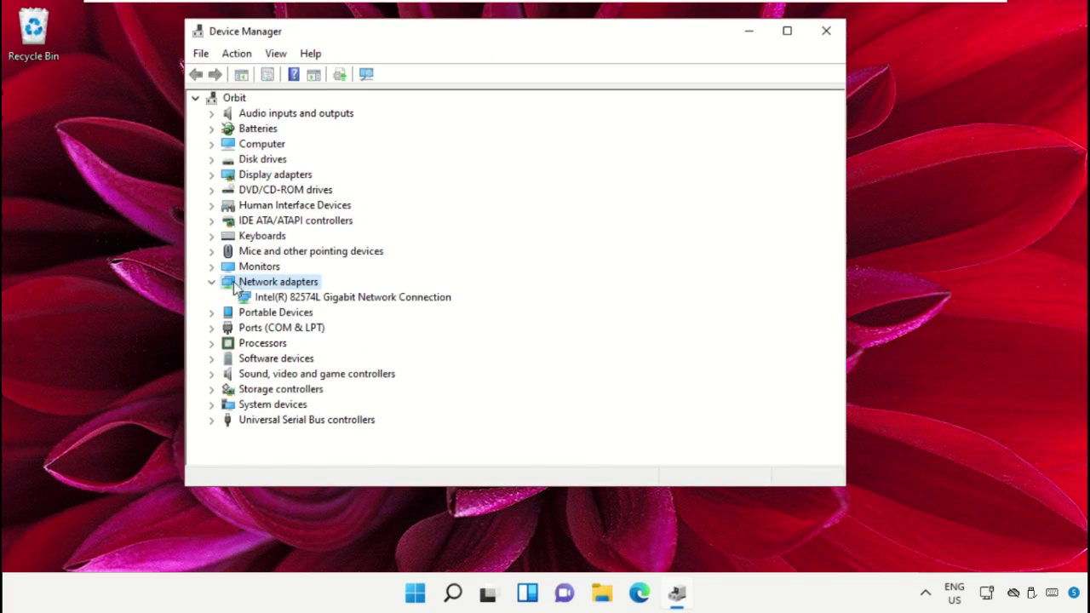
# - Start a driver update for the Intel(R) 82574L Gigabit Network Connection and search automatically for drivers
pyautogui.click(284, 298)
pyautogui.rightClick(304, 303)
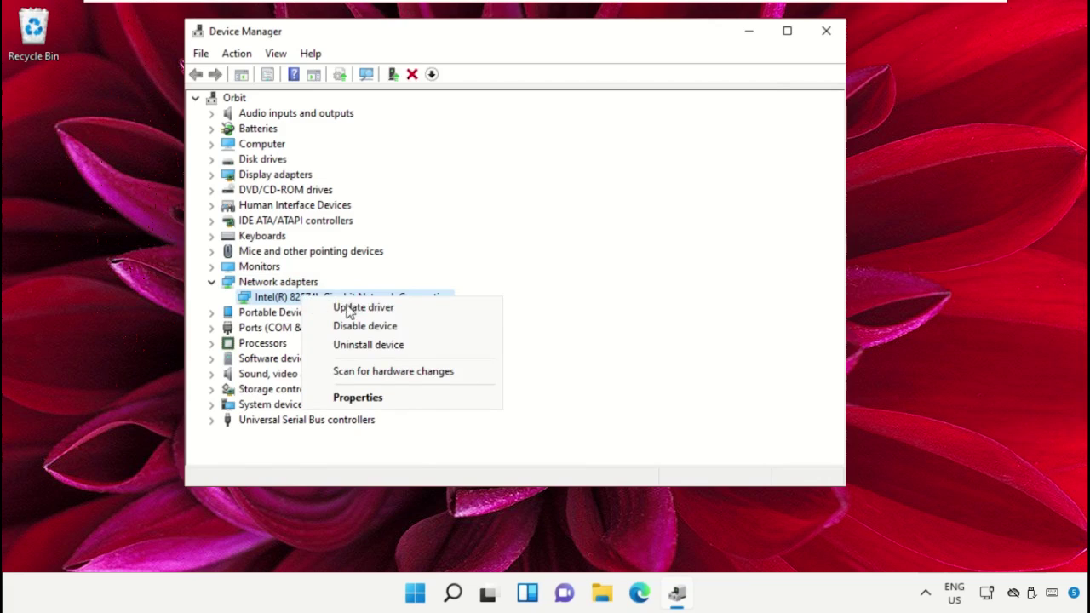
pyautogui.click(349, 310)
pyautogui.click(430, 245)
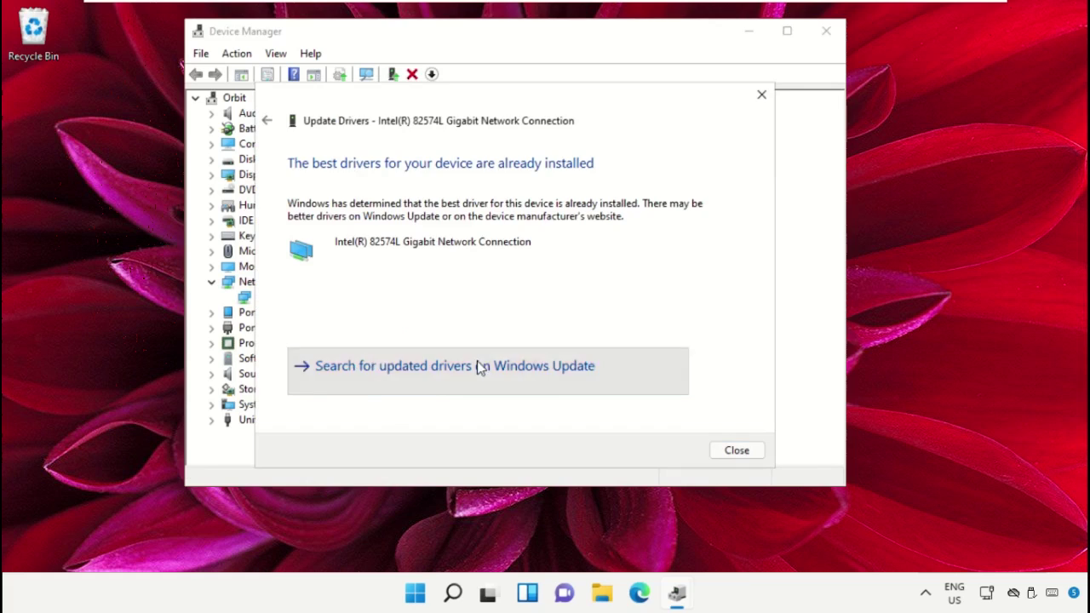
# - Continue the driver search on Windows Update, check for updates and dismiss the 2022-01 Cumulative Update notice
pyautogui.click(479, 366)
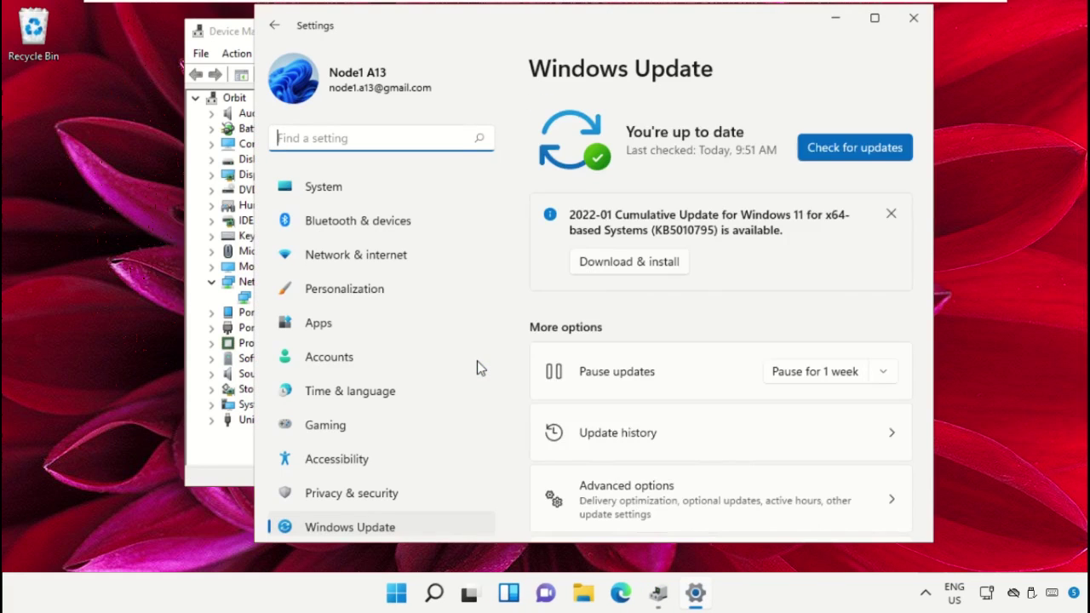
pyautogui.click(849, 158)
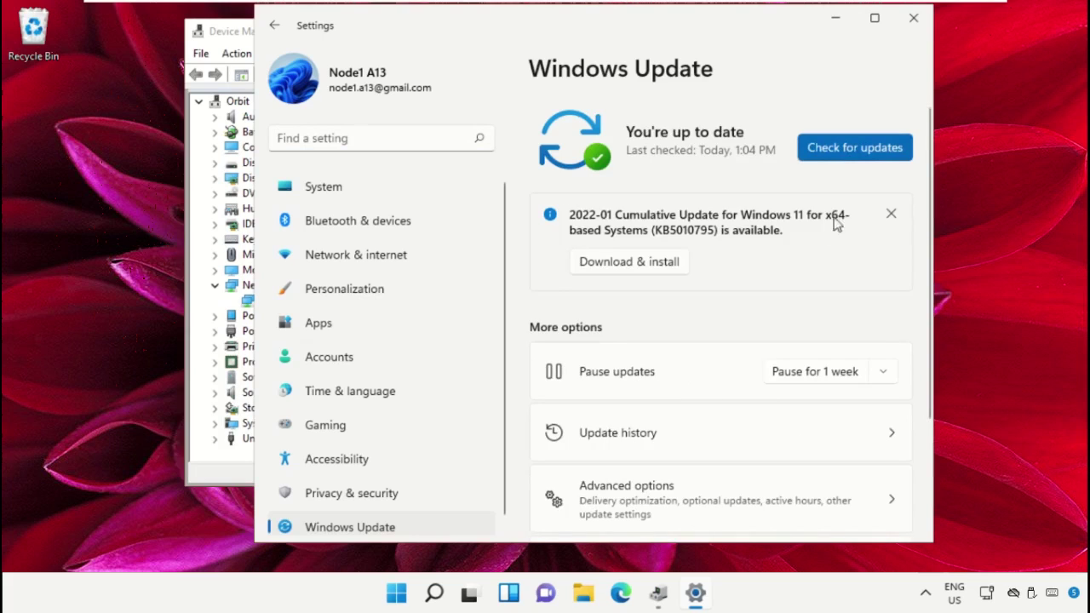
pyautogui.click(891, 213)
# - Open Optional updates from the Windows Update advanced options and expand its Driver updates section
pyautogui.scroll(-1, 715, 340)
pyautogui.click(694, 364)
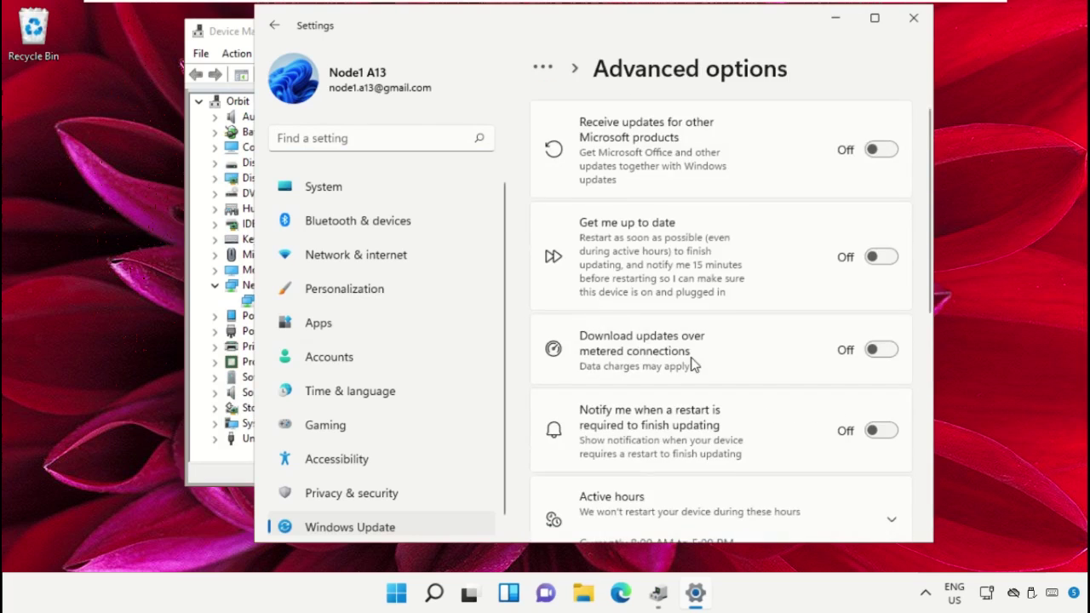
pyautogui.scroll(-5, 693, 365)
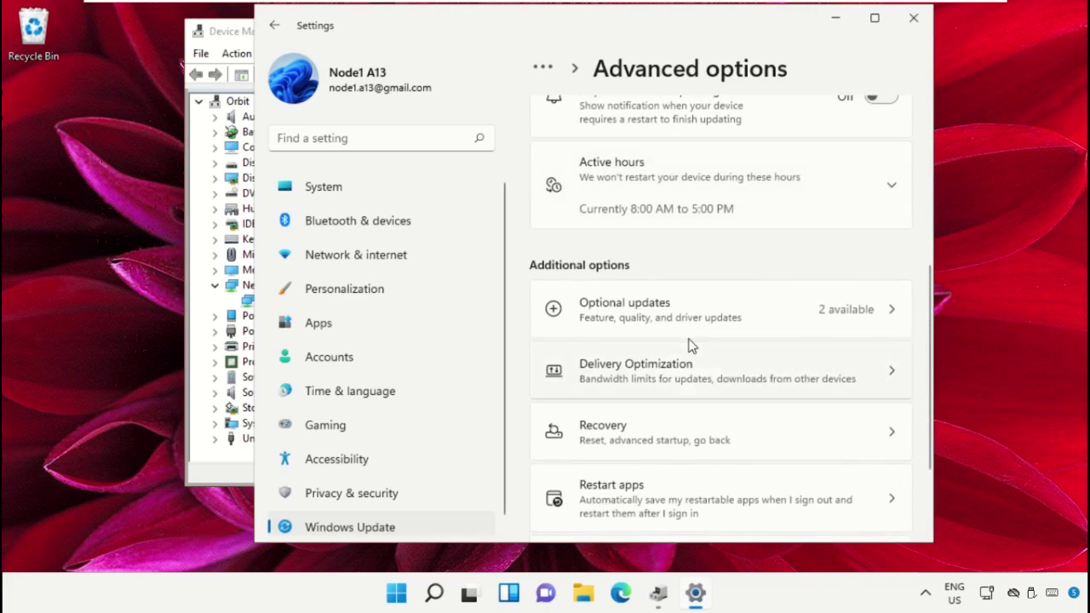
pyautogui.click(692, 328)
pyautogui.click(880, 265)
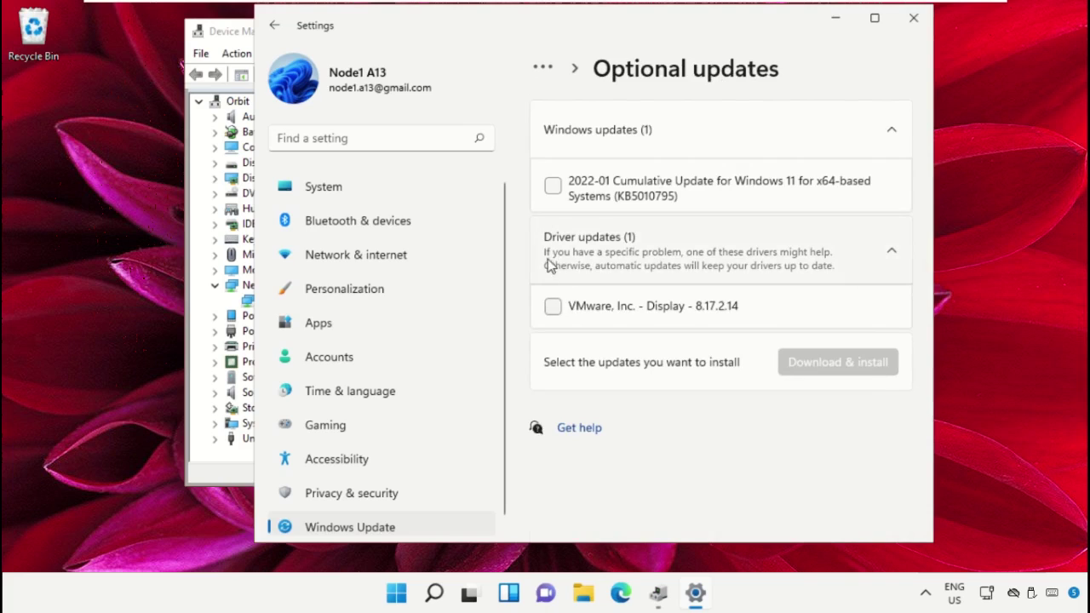
# - Select the 2022-01 Cumulative Update (KB5010795) and the VMware, Inc. - Display - 8.17.2.14 driver, and close Settings
pyautogui.click(552, 187)
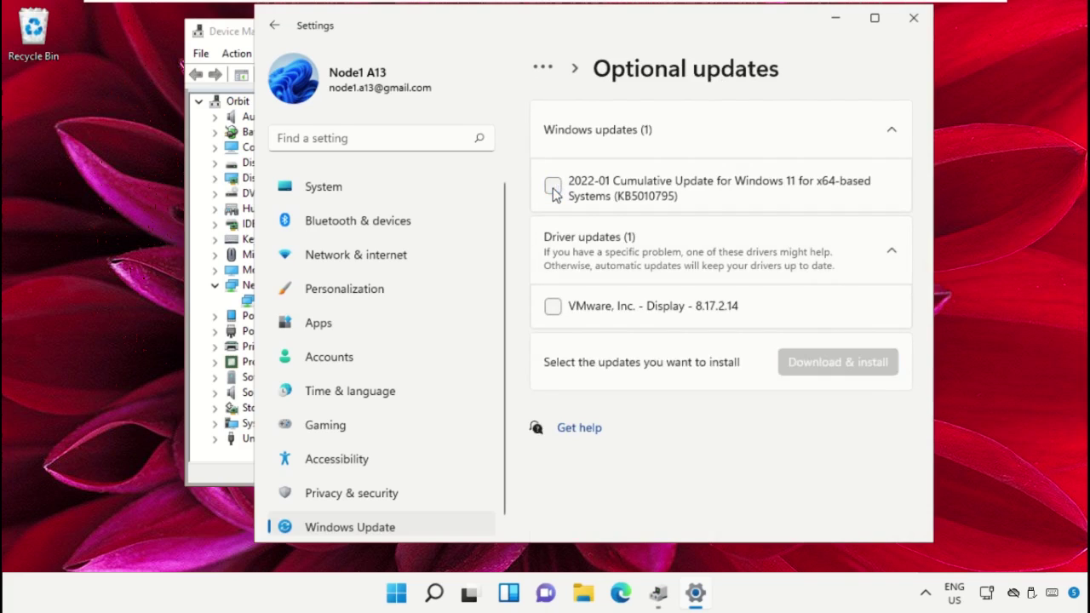
pyautogui.click(553, 306)
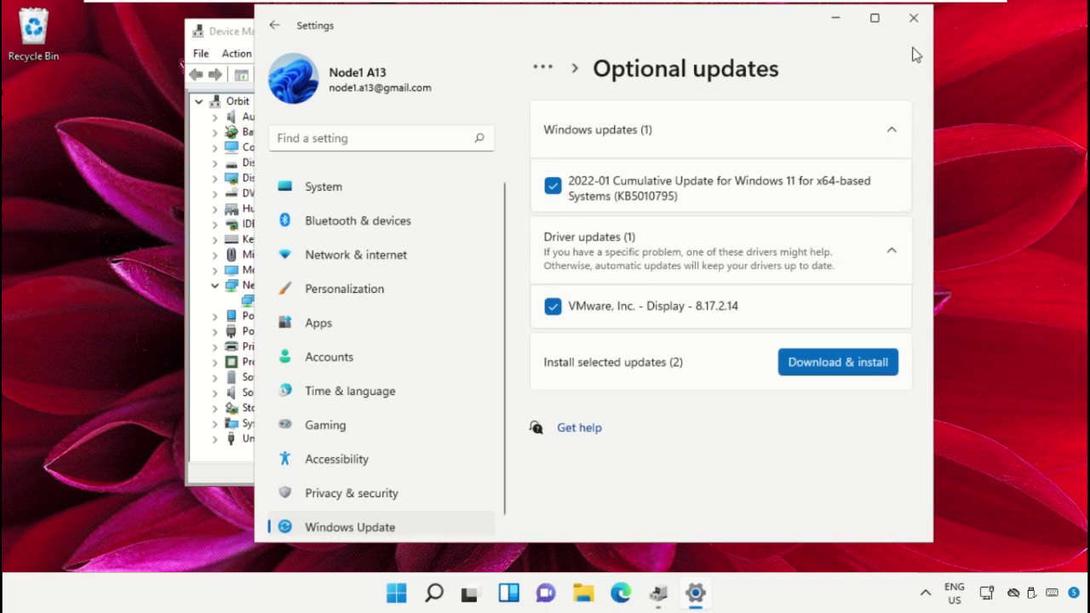
pyautogui.click(915, 20)
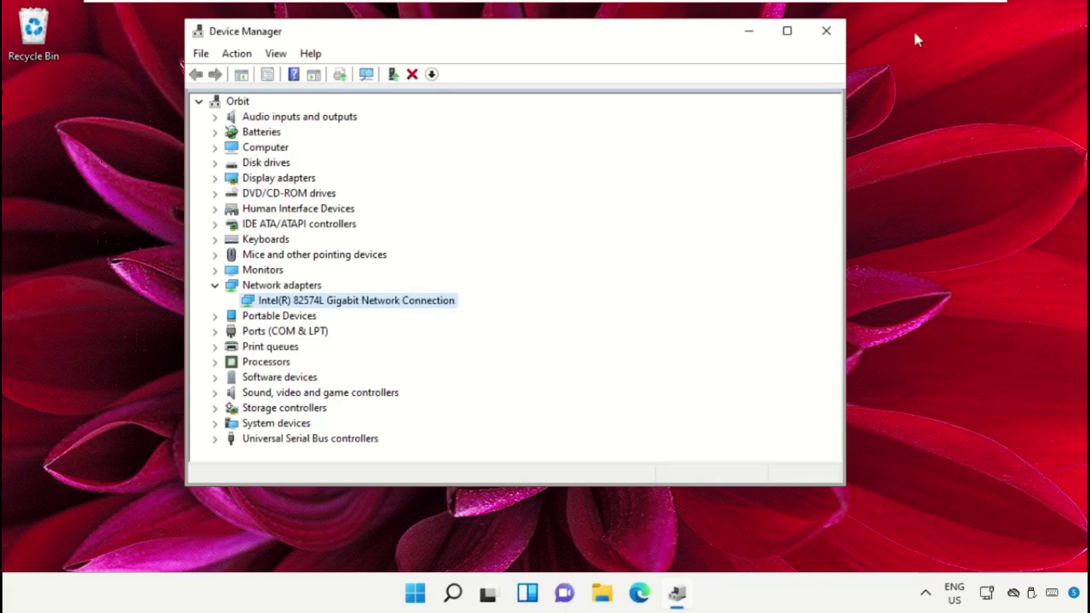
# - Install the Intel(R) 82574L Gigabit Network Connection driver manually from the computer's list of available drivers, and close Device Manager
pyautogui.rightClick(365, 305)
pyautogui.click(409, 313)
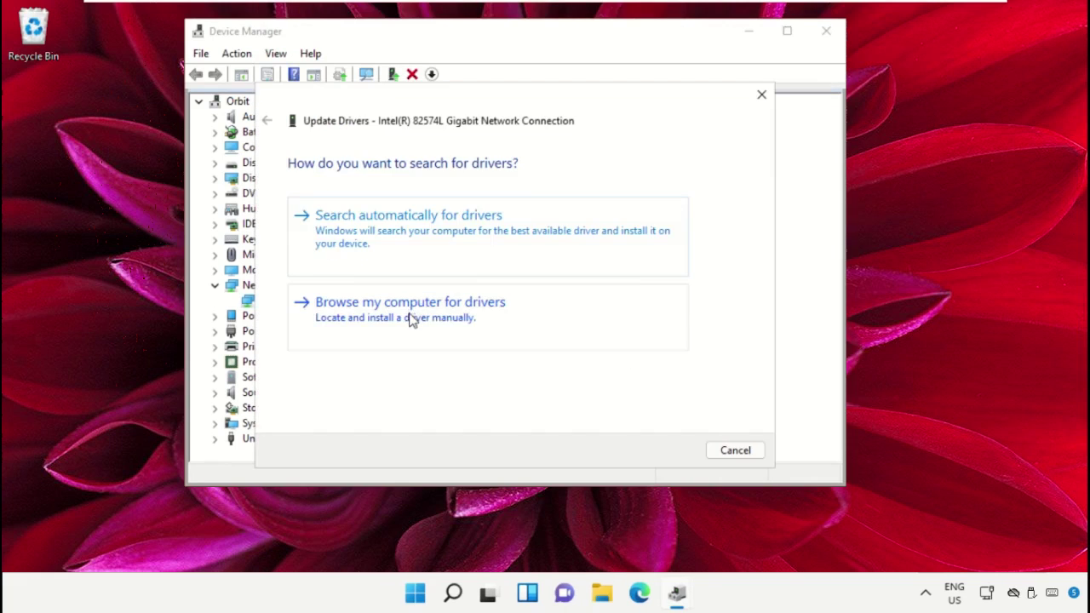
pyautogui.click(409, 317)
pyautogui.click(404, 351)
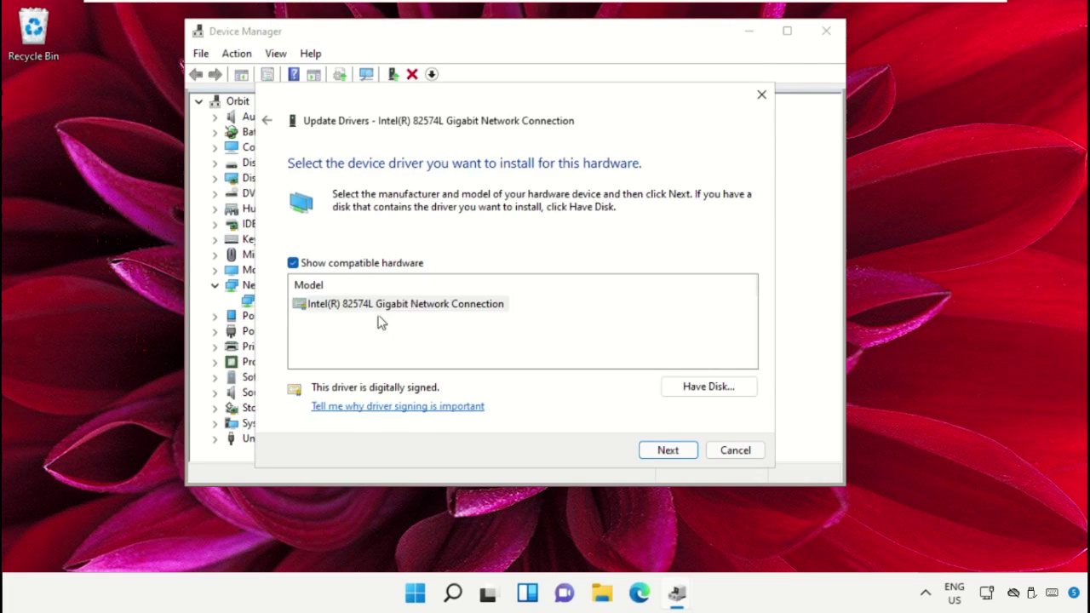
pyautogui.click(382, 306)
pyautogui.click(665, 451)
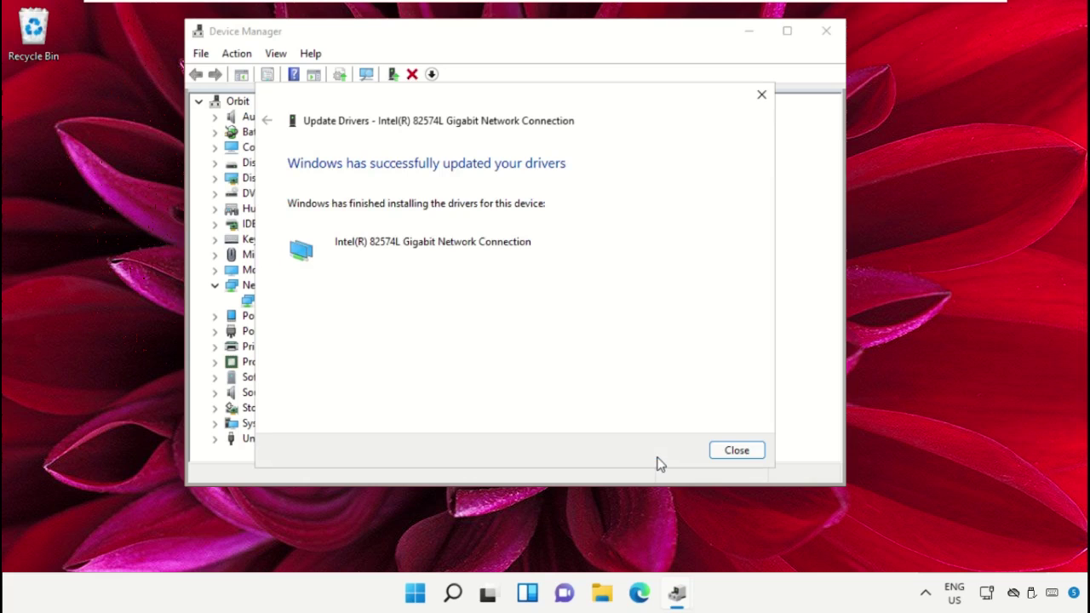
pyautogui.click(734, 451)
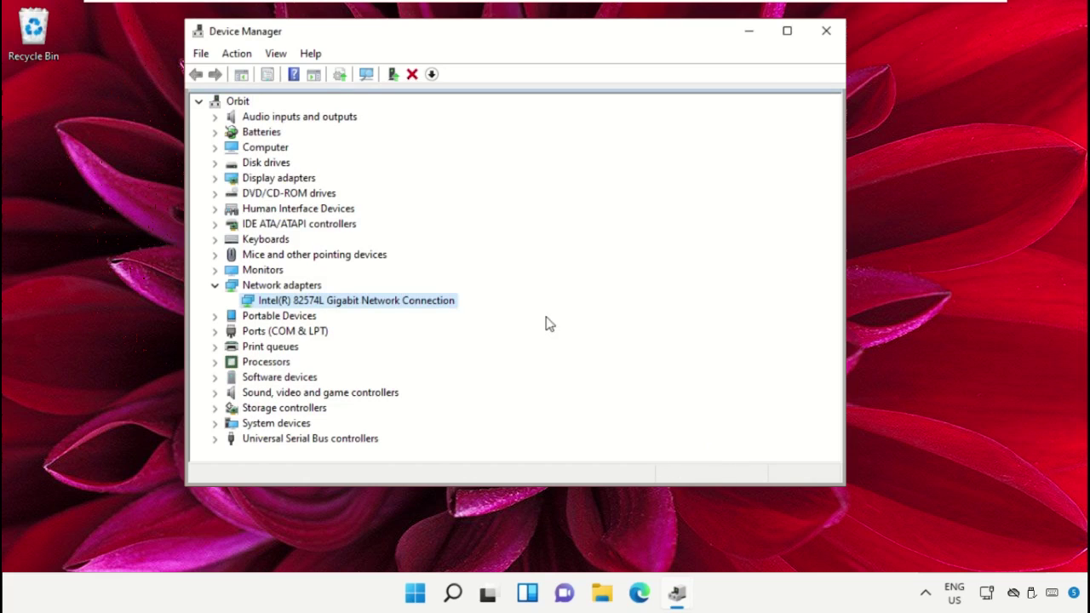
pyautogui.click(826, 31)
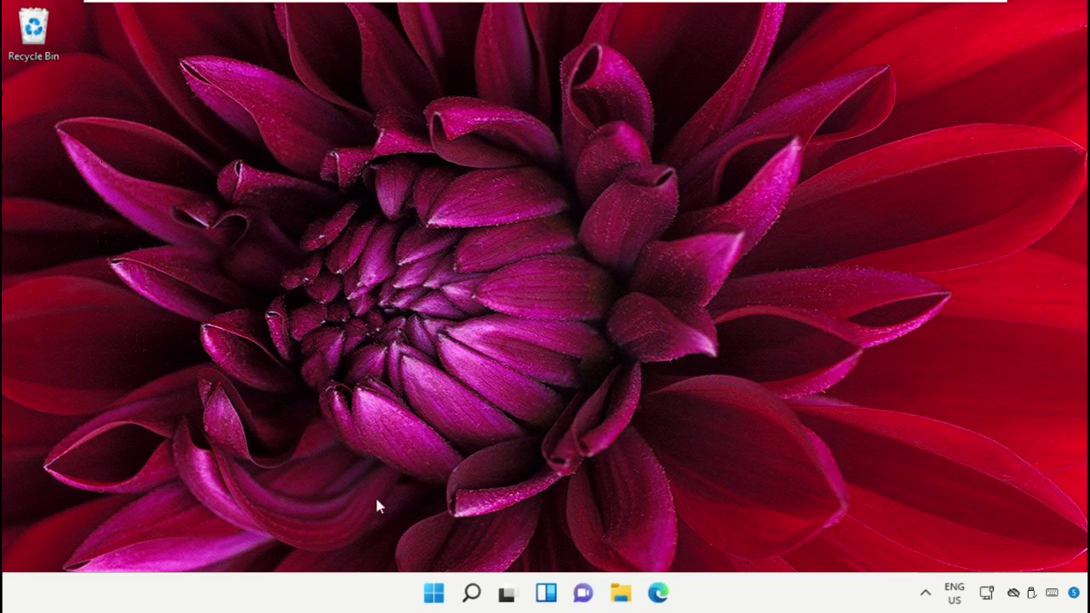
# - Launch Google Chrome and open the copied intel.com link to download 19351, the Windows 10 and Windows 11 Wi-Fi drivers page
pyautogui.click(473, 593)
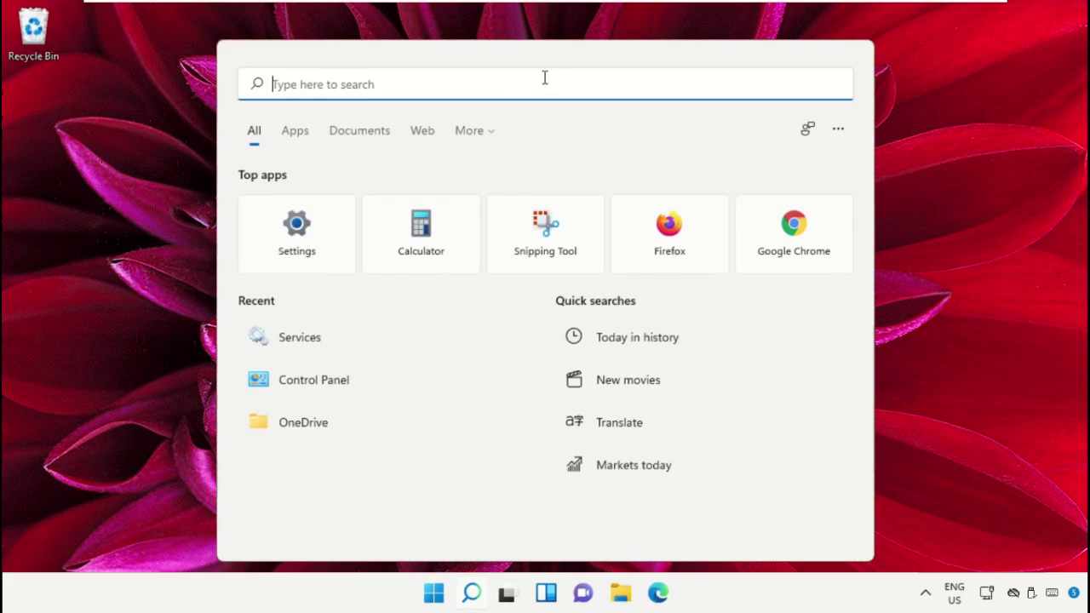
pyautogui.write('Chrome')
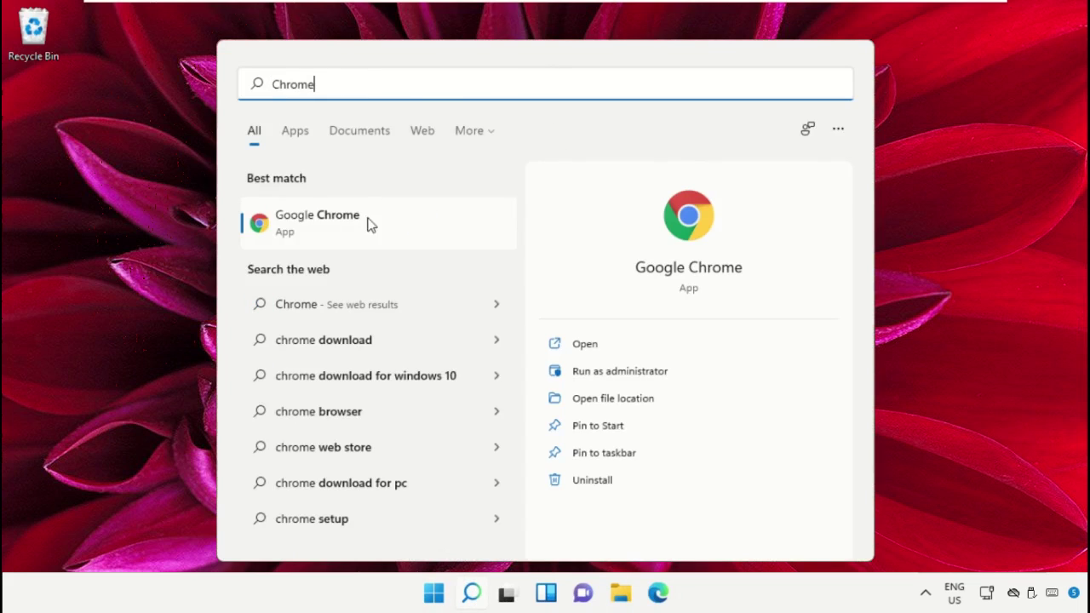
pyautogui.click(371, 223)
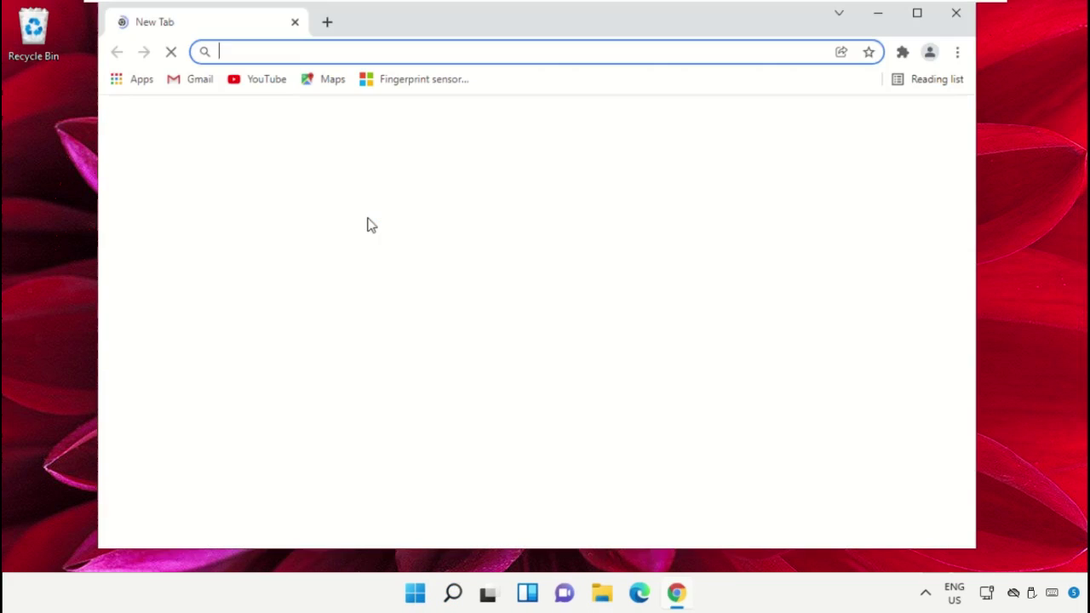
pyautogui.rightClick(664, 50)
pyautogui.click(465, 165)
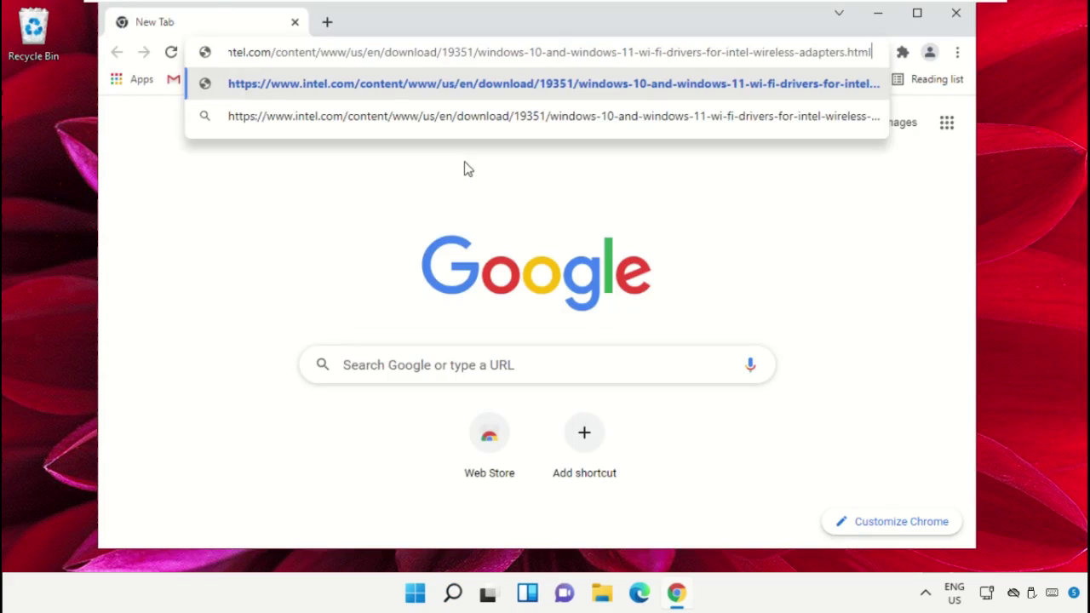
pyautogui.press('Return')
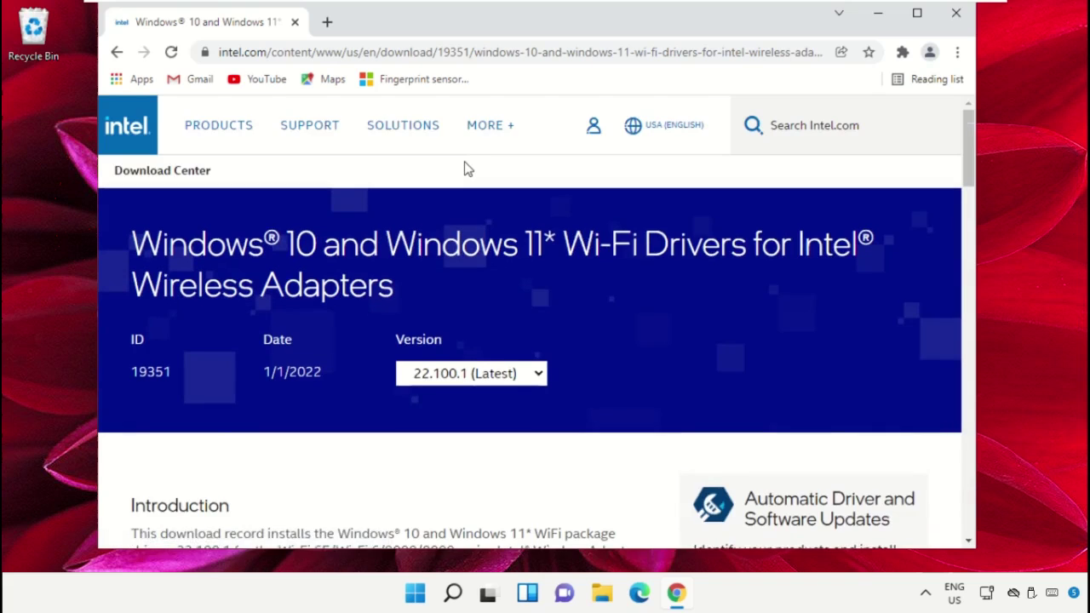
# - Choose driver version 22.100.1 (Latest) on the Intel page and go to its Available Downloads
pyautogui.scroll(-2, 465, 167)
pyautogui.click(494, 205)
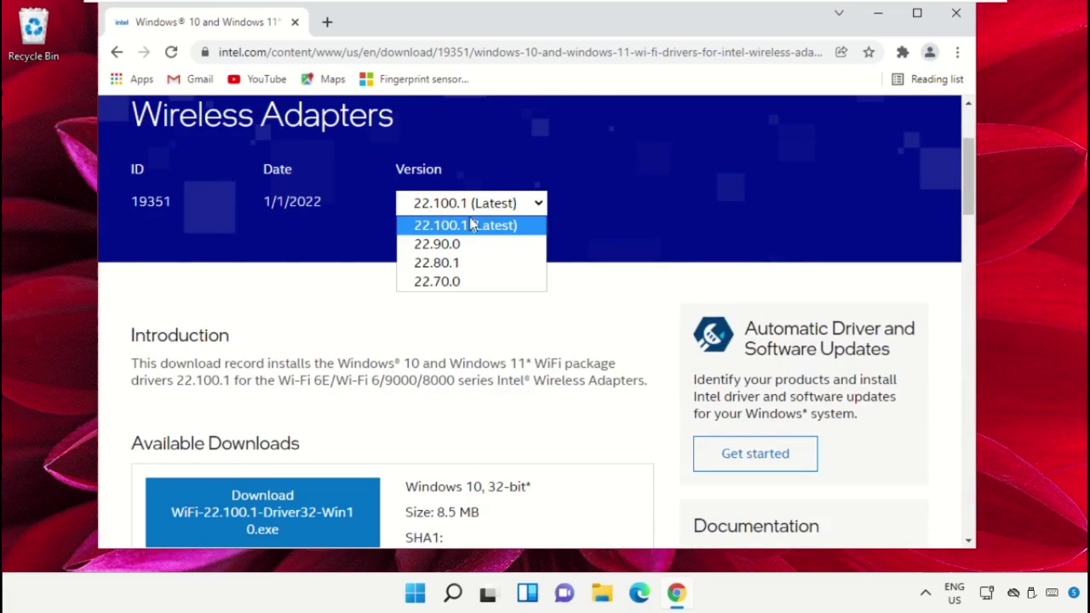
pyautogui.click(477, 225)
pyautogui.scroll(-3, 499, 275)
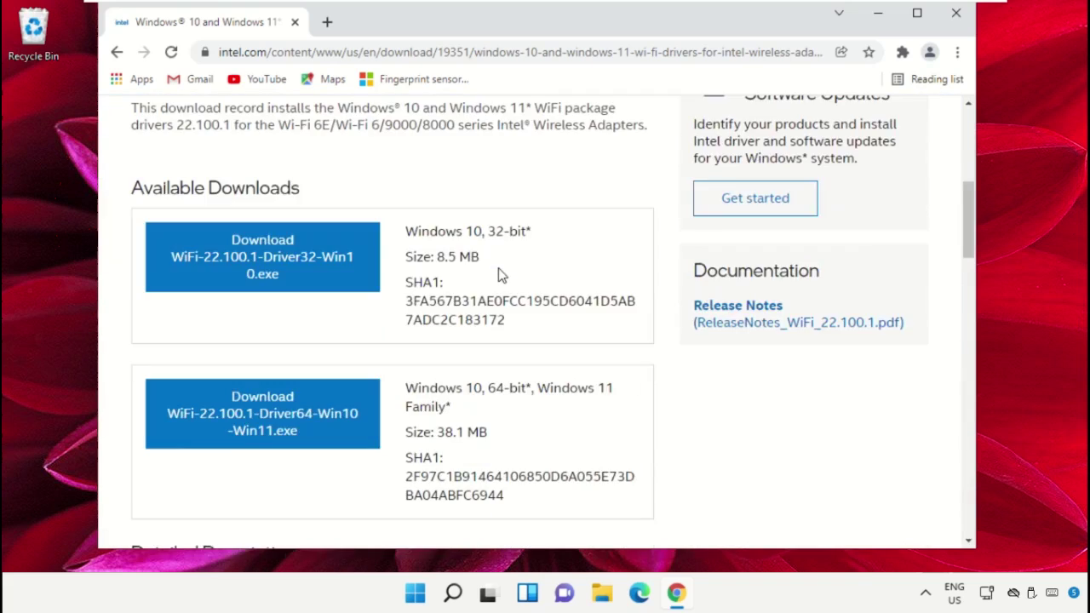
# - Download WiFi-22.100.1-Driver64-Win10-Win11.exe for Windows 10 64-bit and Windows 11 Family, accepting Intel's software license agreement, and close the browser
pyautogui.scroll(-1, 501, 274)
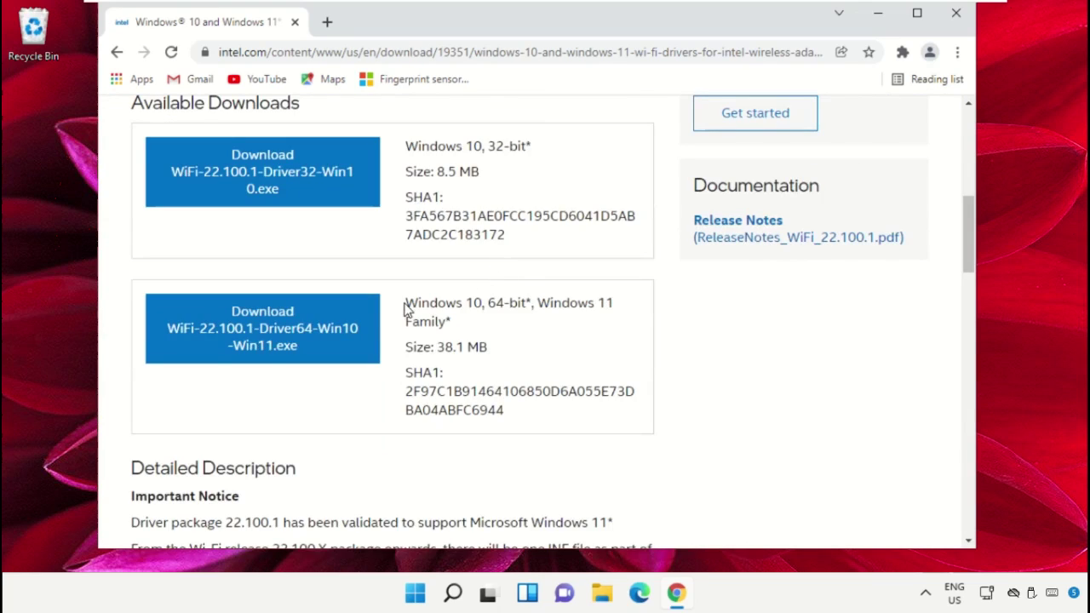
pyautogui.moveTo(407, 311); pyautogui.dragTo(446, 321)
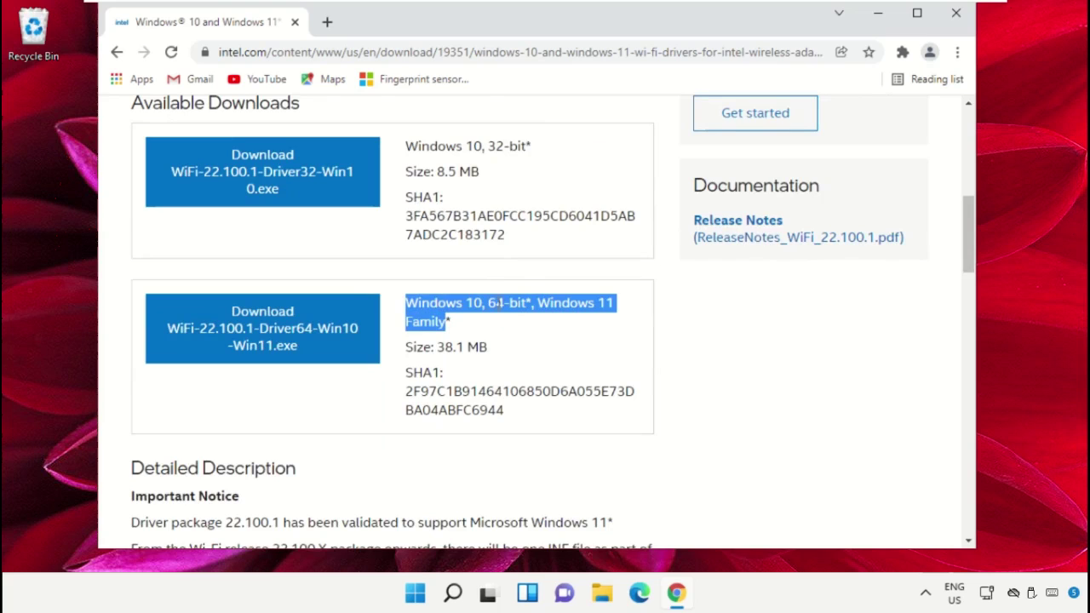
pyautogui.click(502, 329)
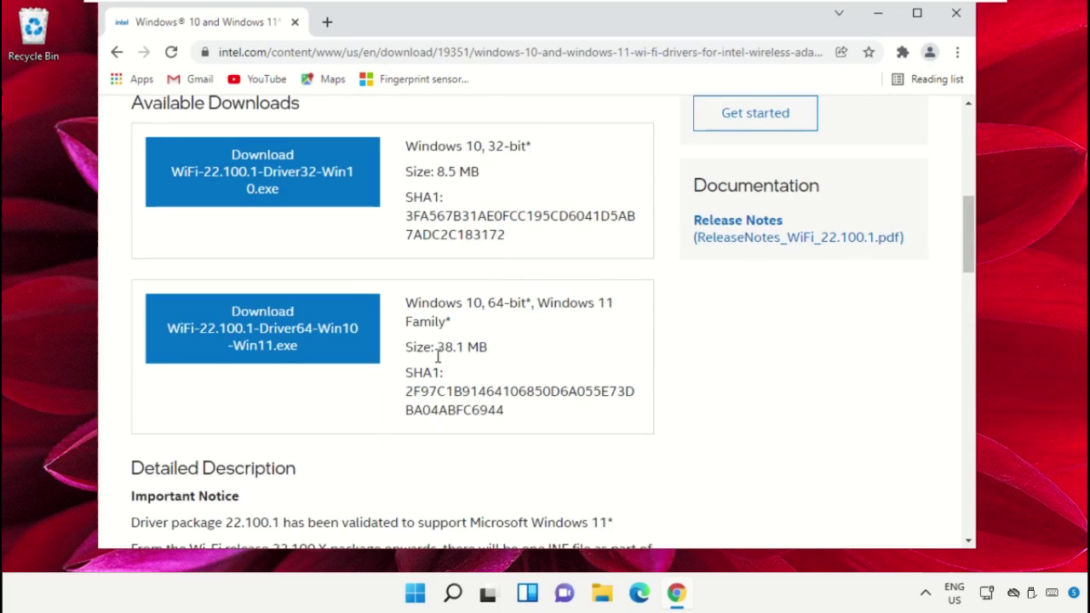
pyautogui.click(265, 343)
pyautogui.click(348, 499)
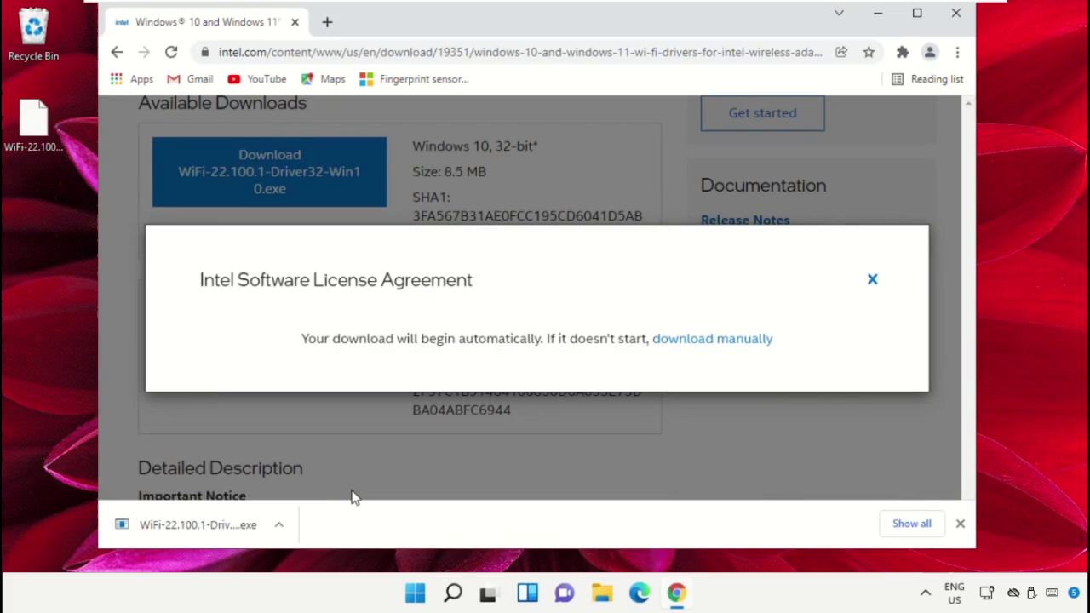
pyautogui.click(872, 279)
pyautogui.click(956, 14)
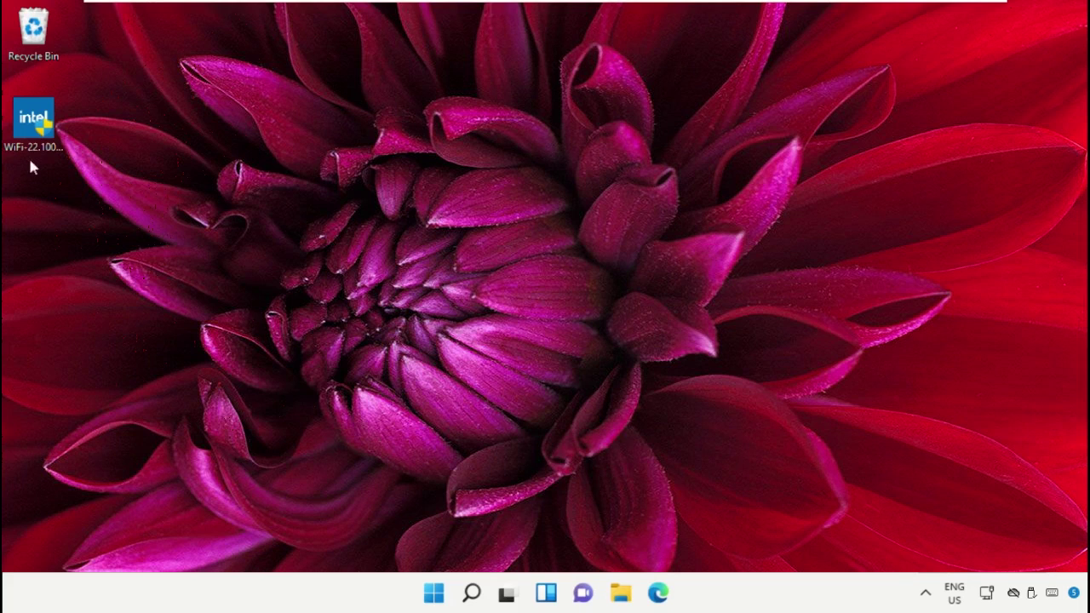
# - Run the downloaded WiFi-22.100.1 installer from the desktop, agree to the license terms, install the Intel WiFi driver and finish the setup
pyautogui.doubleClick(34, 128)
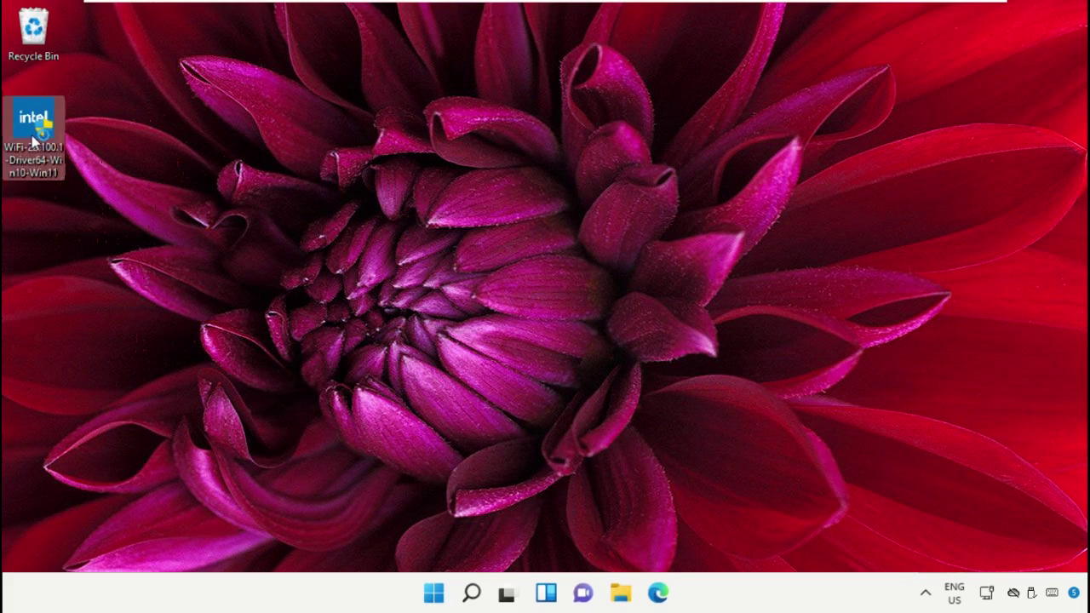
pyautogui.click(448, 436)
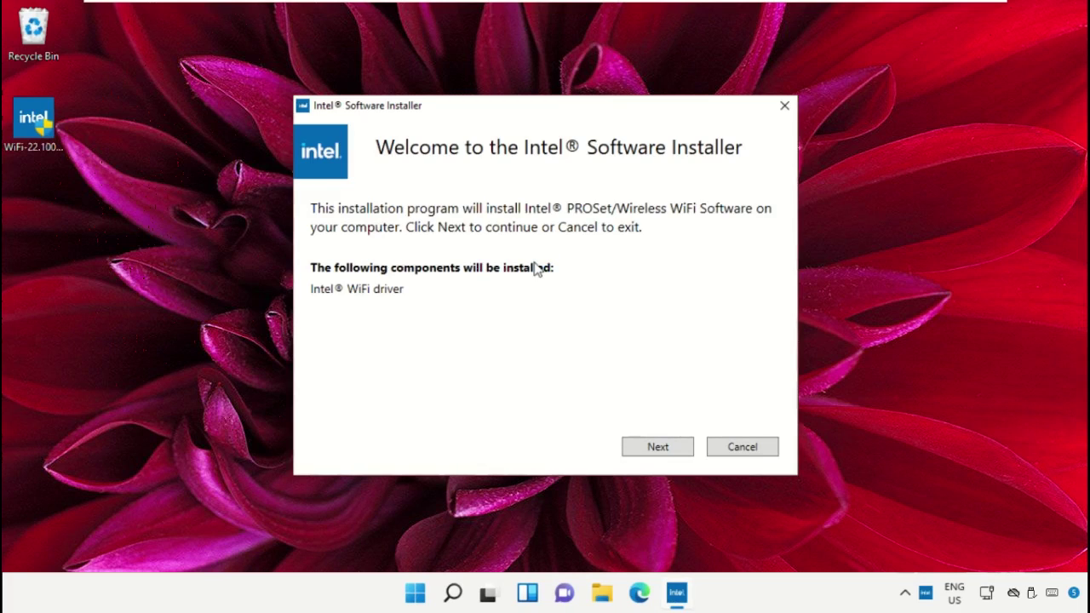
pyautogui.click(659, 448)
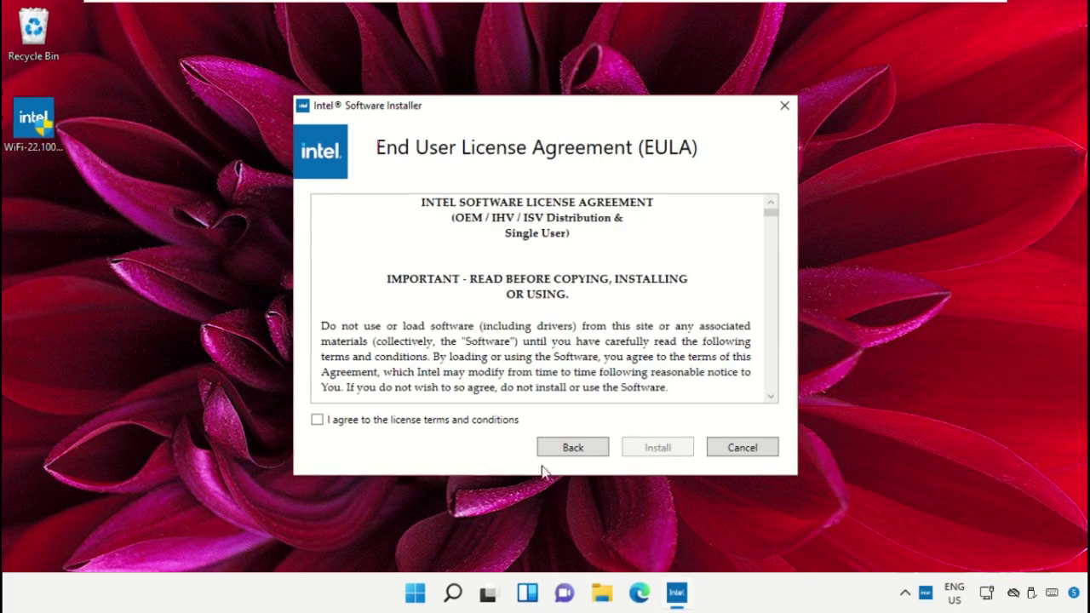
pyautogui.click(407, 424)
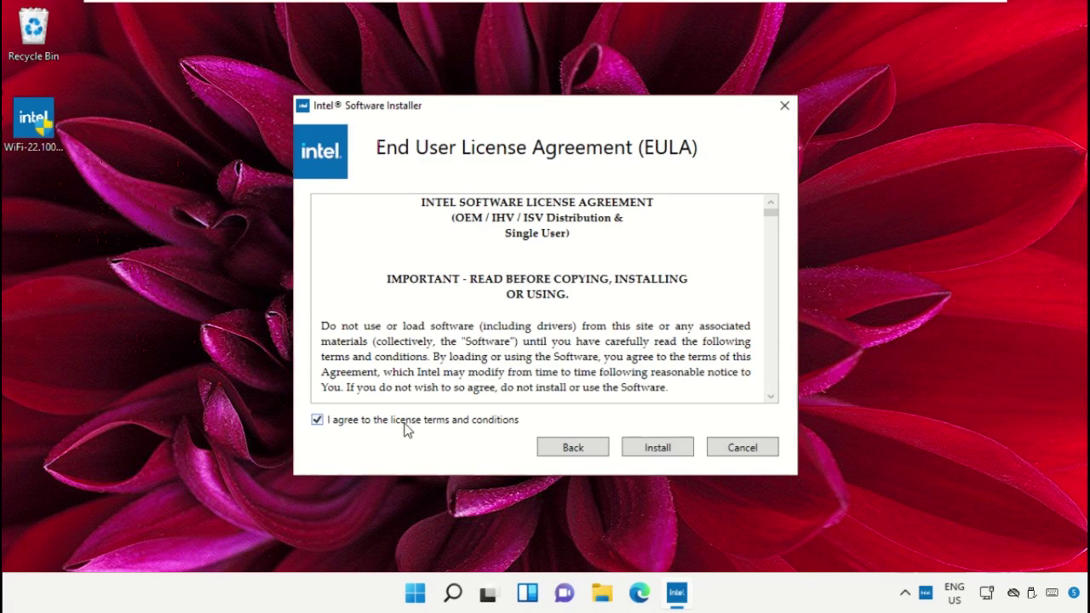
pyautogui.click(641, 449)
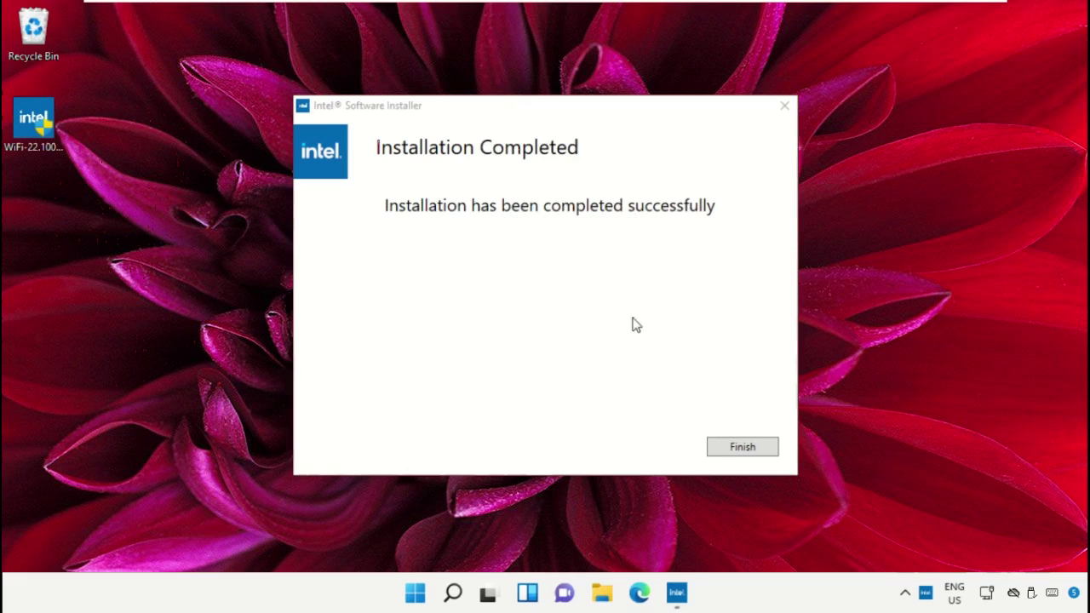
pyautogui.click(741, 447)
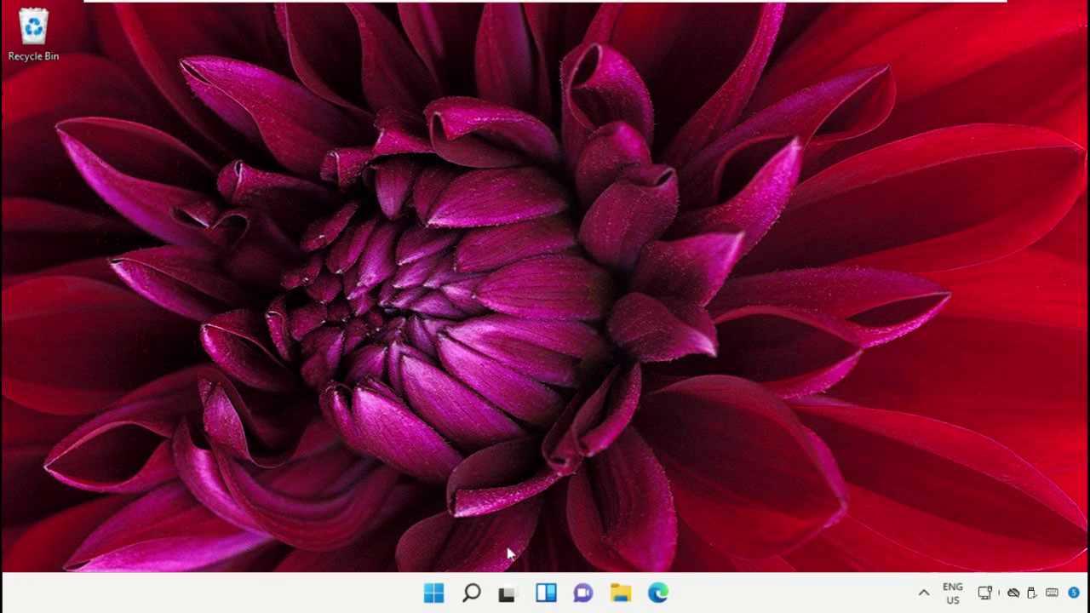
# - Open the power options containing Shut down and Restart
pyautogui.click(435, 595)
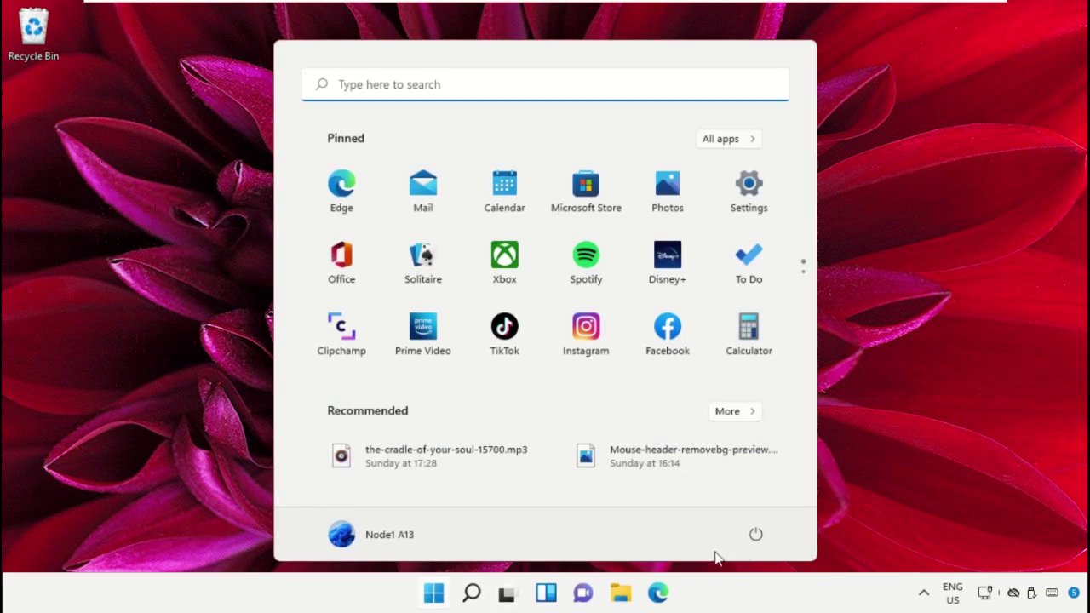
pyautogui.click(755, 537)
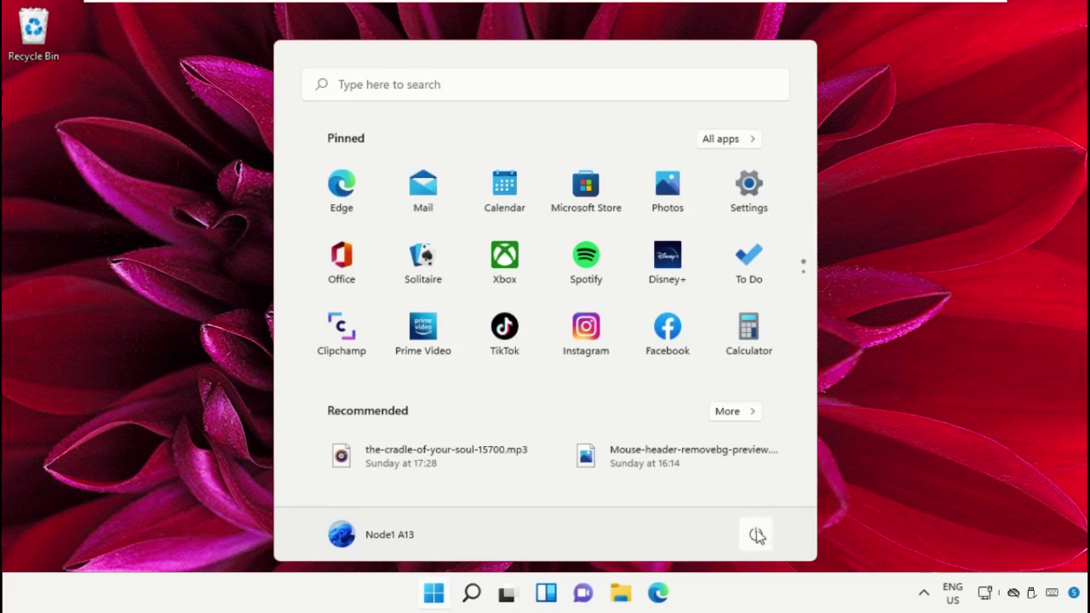
pyautogui.click(757, 537)
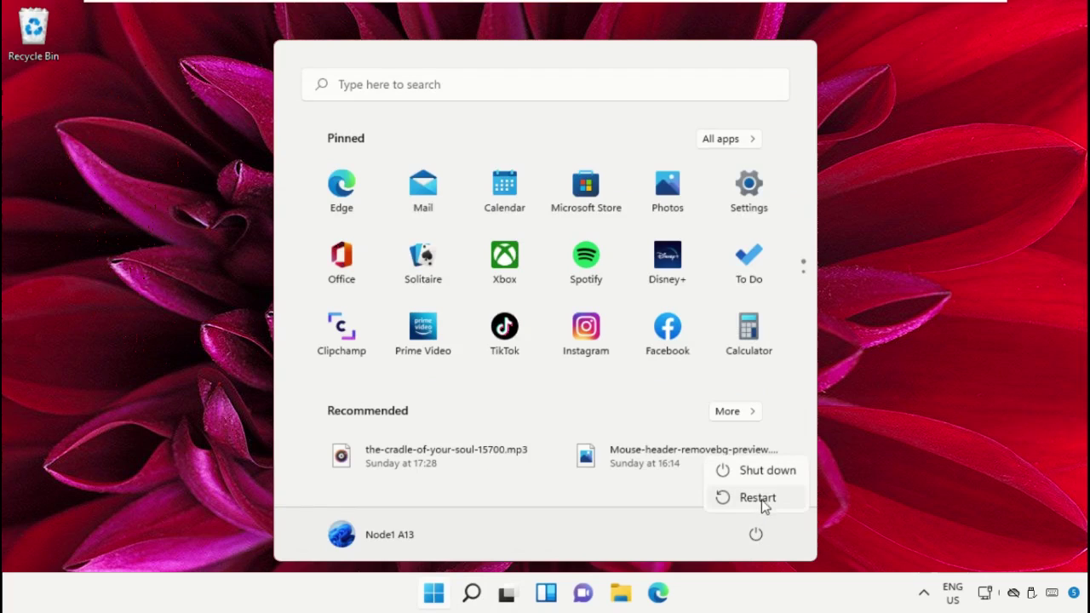